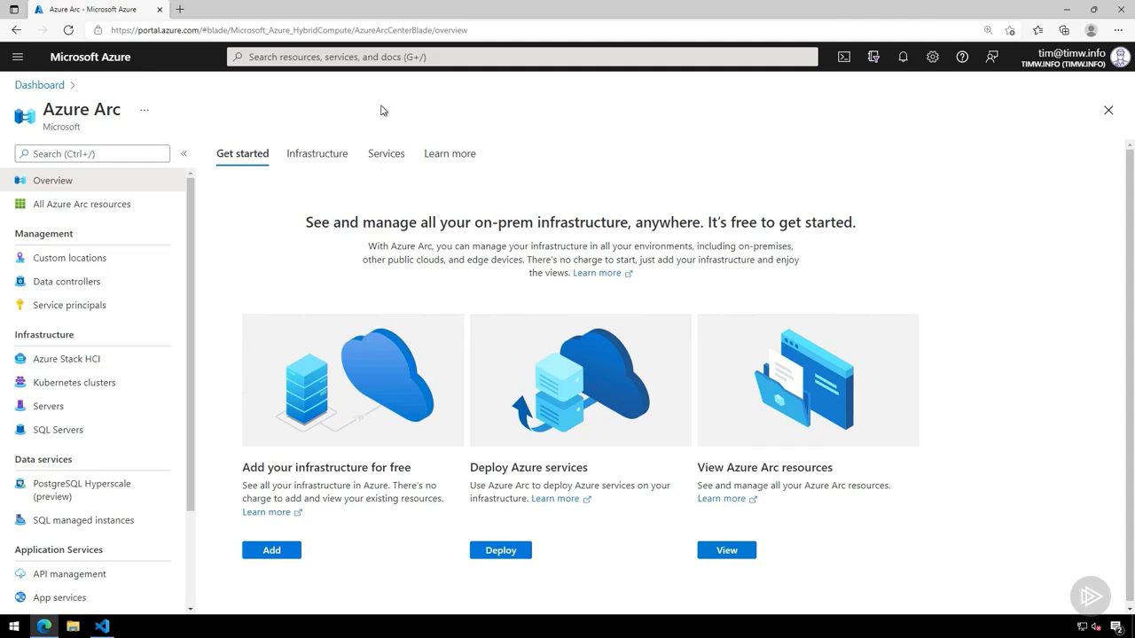
- Search the portal's resources and services for "arc" and dismiss the results
{"action": "left_click", "coordinate": [370, 58]}
{"action": "type", "text": "arc"}
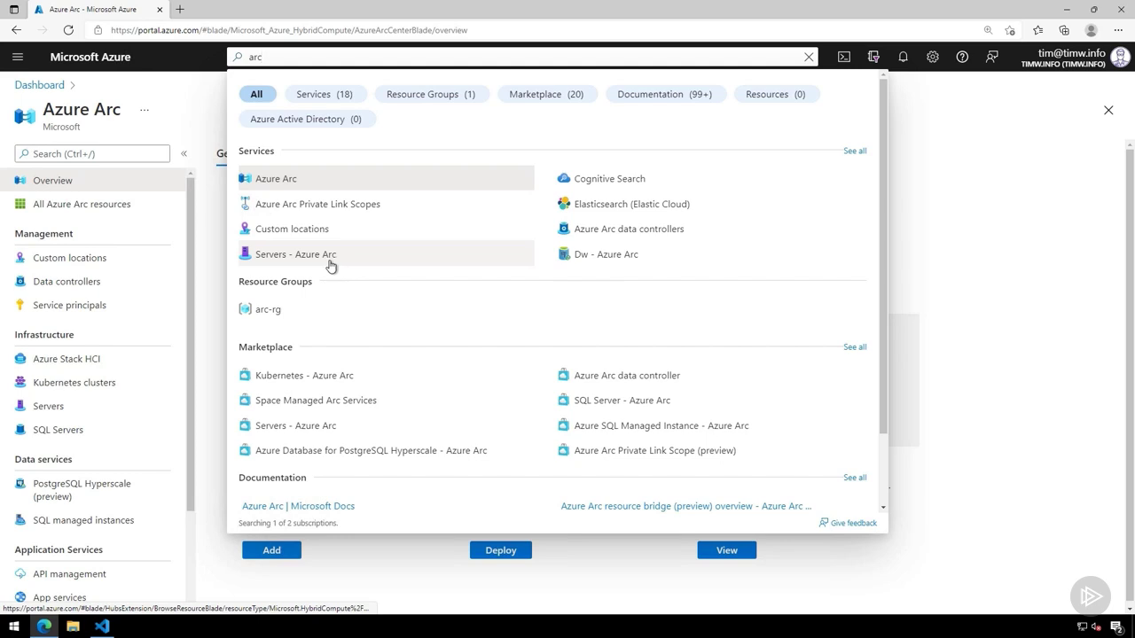
{"action": "left_click", "coordinate": [1006, 315]}
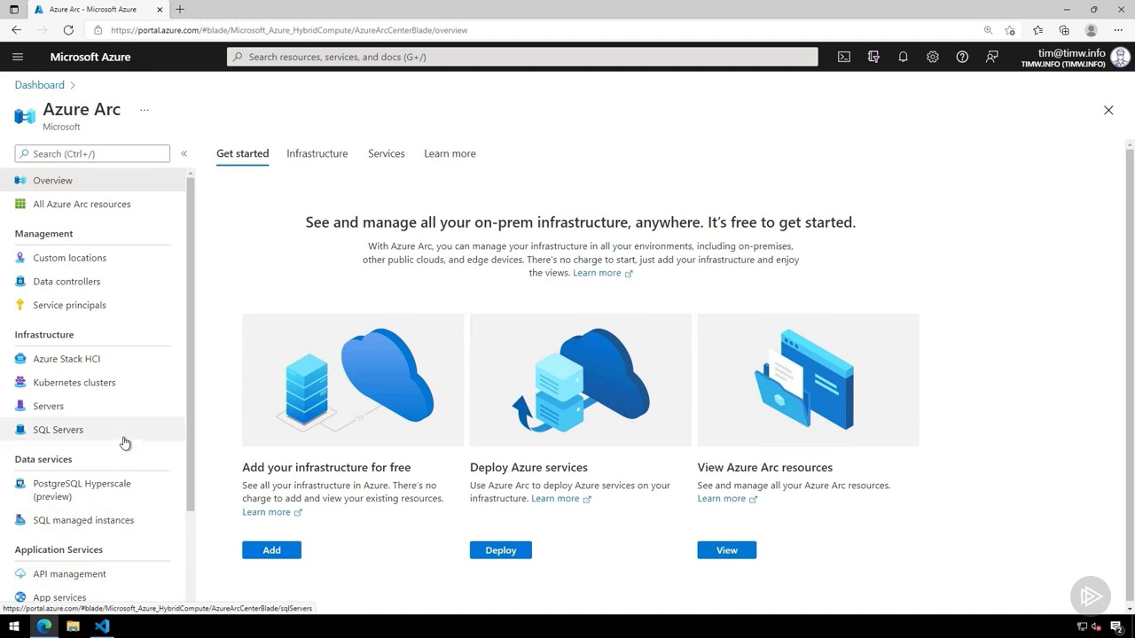
- Open the Azure Arc servers list and narrow its Name column
{"action": "left_click", "coordinate": [101, 410]}
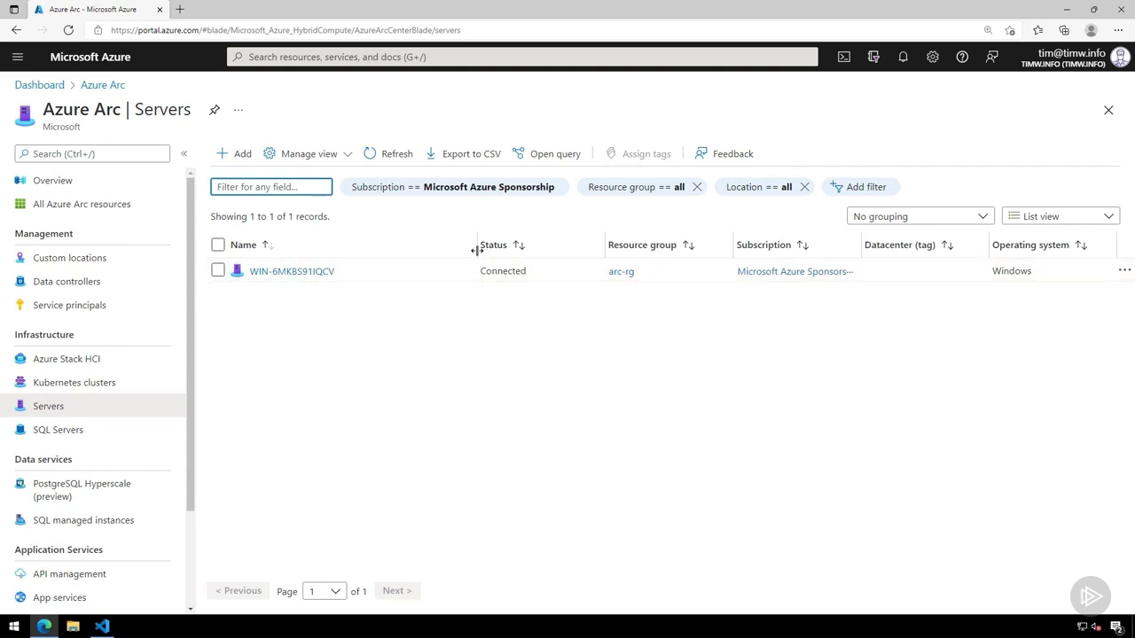
{"action": "left_click_drag", "start_coordinate": [476, 245], "coordinate": [398, 248]}
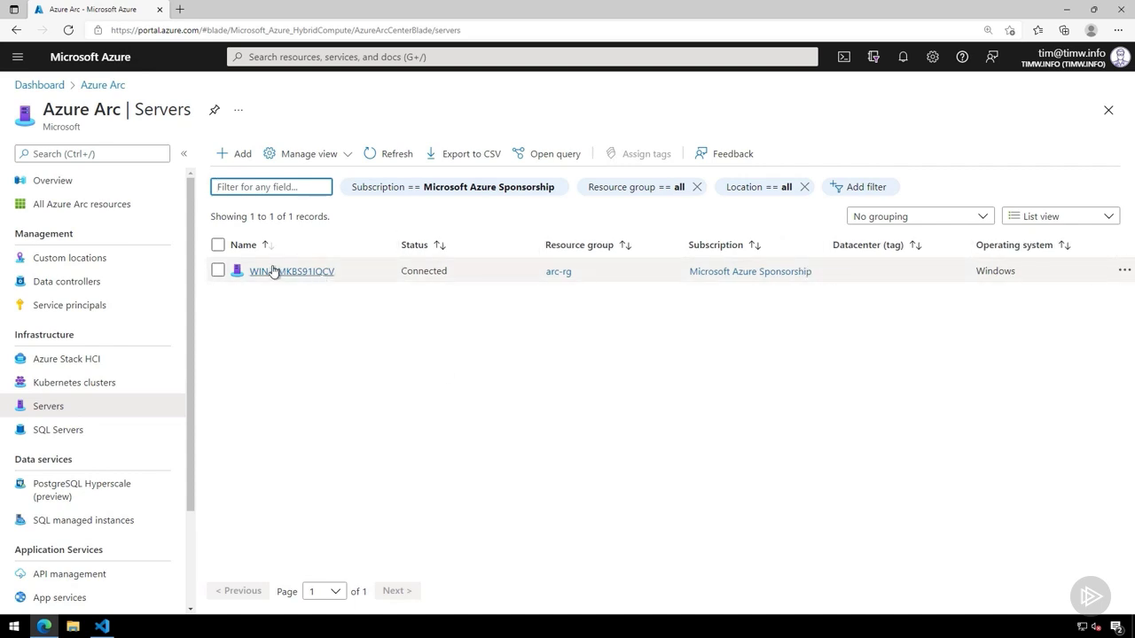
{"action": "mouse_move", "coordinate": [286, 276]}
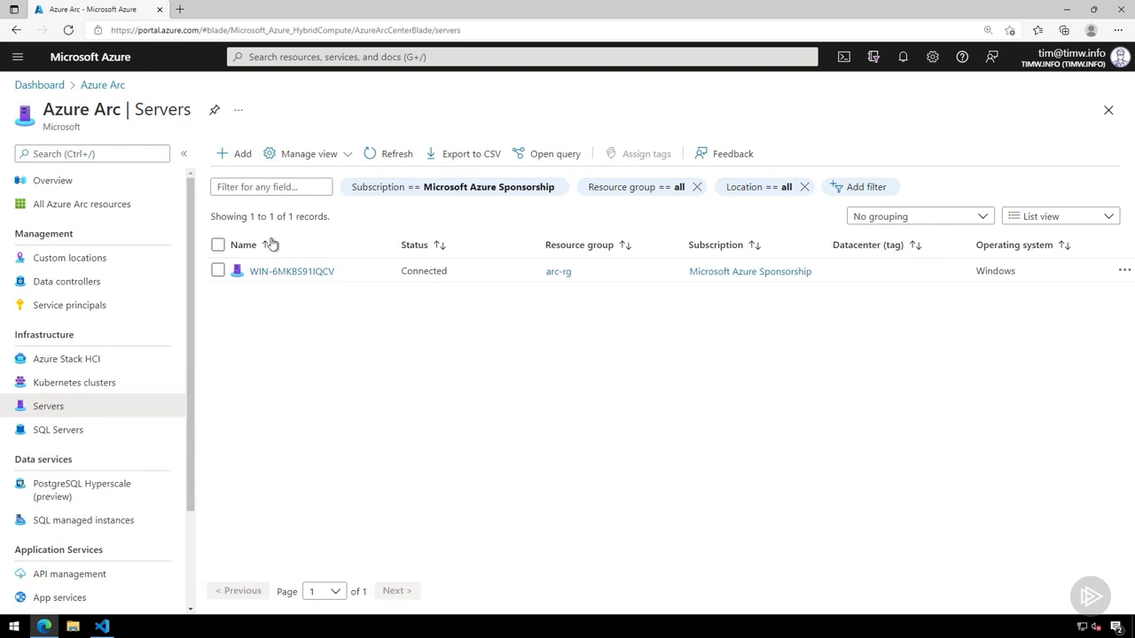
- Start adding a single server to Azure Arc with a generated script and proceed past the prerequisites to the resource details
{"action": "left_click", "coordinate": [231, 157]}
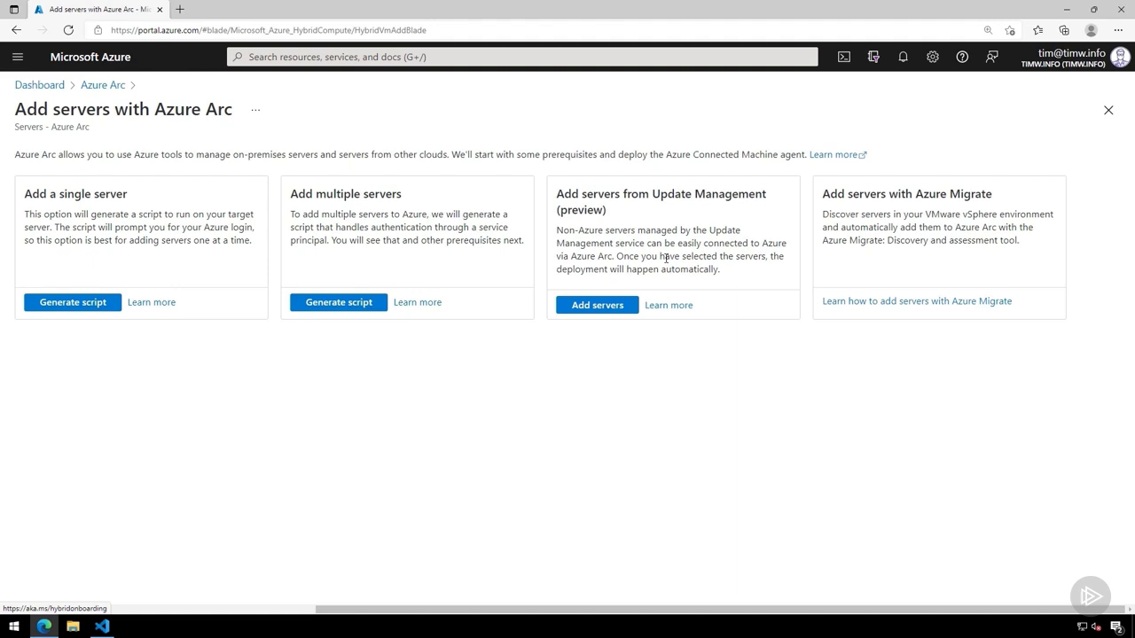
{"action": "double_click", "coordinate": [581, 210]}
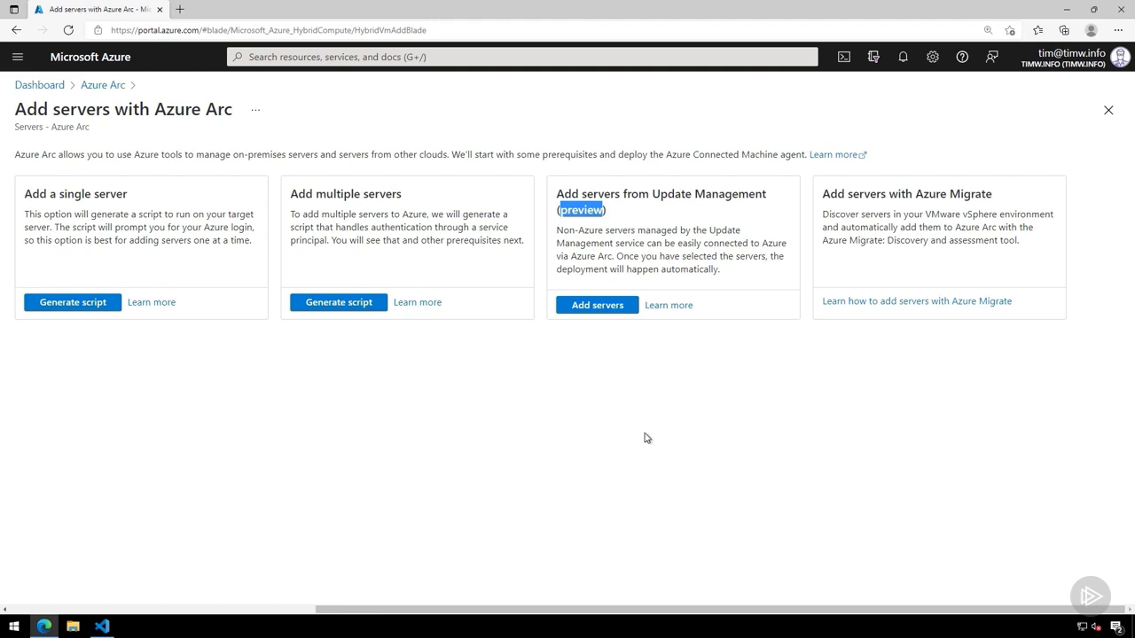
{"action": "left_click", "coordinate": [649, 436]}
{"action": "left_click", "coordinate": [79, 304]}
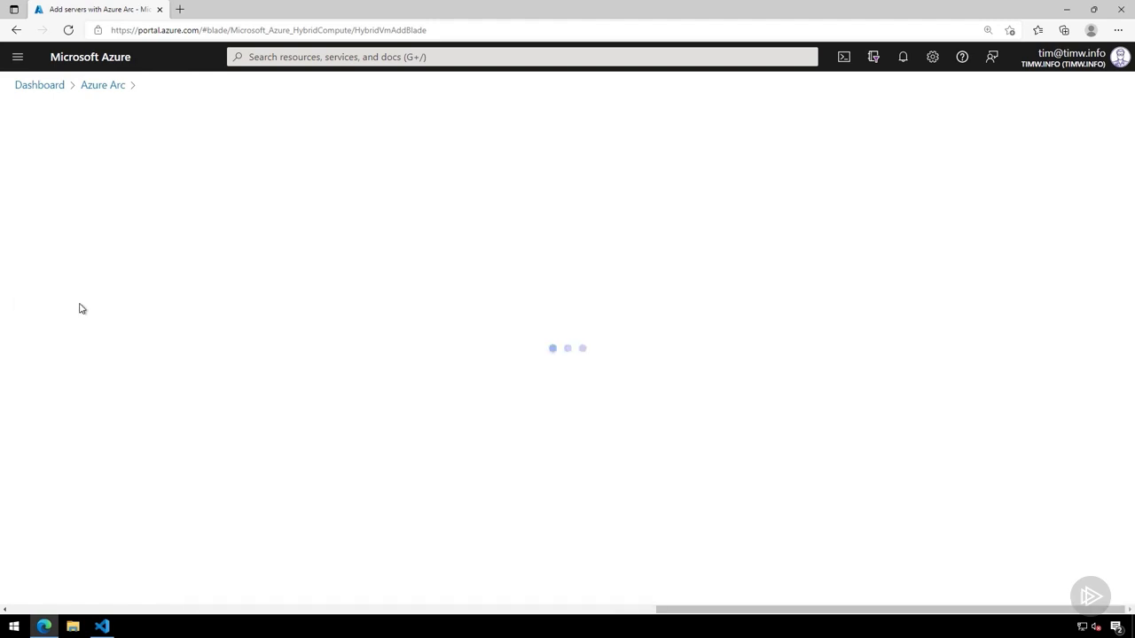
{"action": "scroll", "coordinate": [219, 300], "scroll_direction": "down", "scroll_amount": 2}
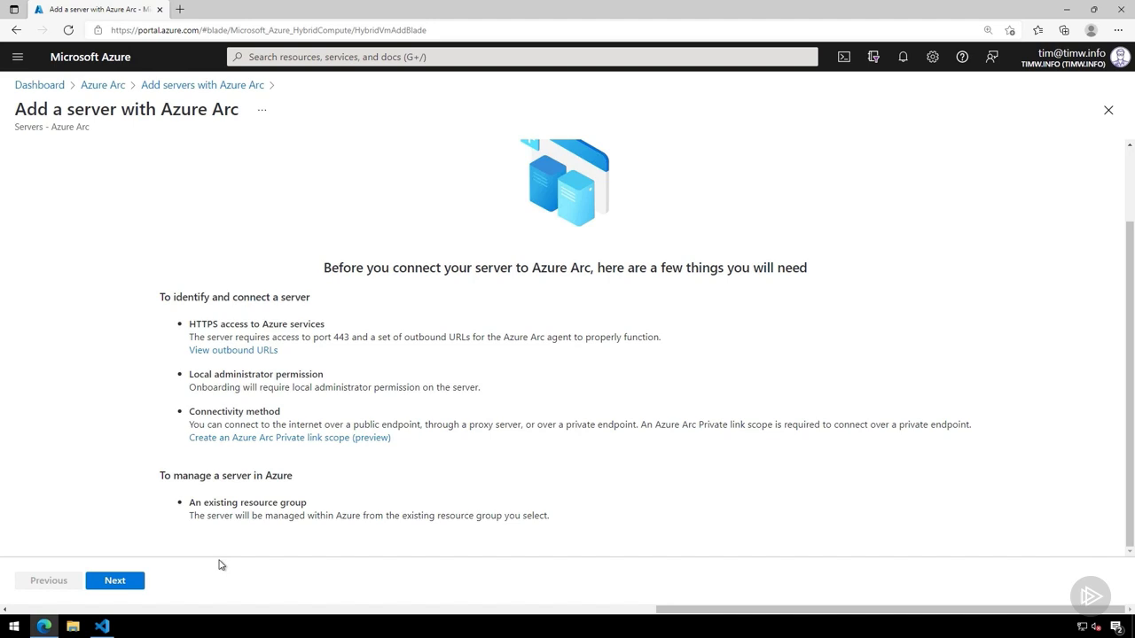
{"action": "left_click", "coordinate": [115, 581]}
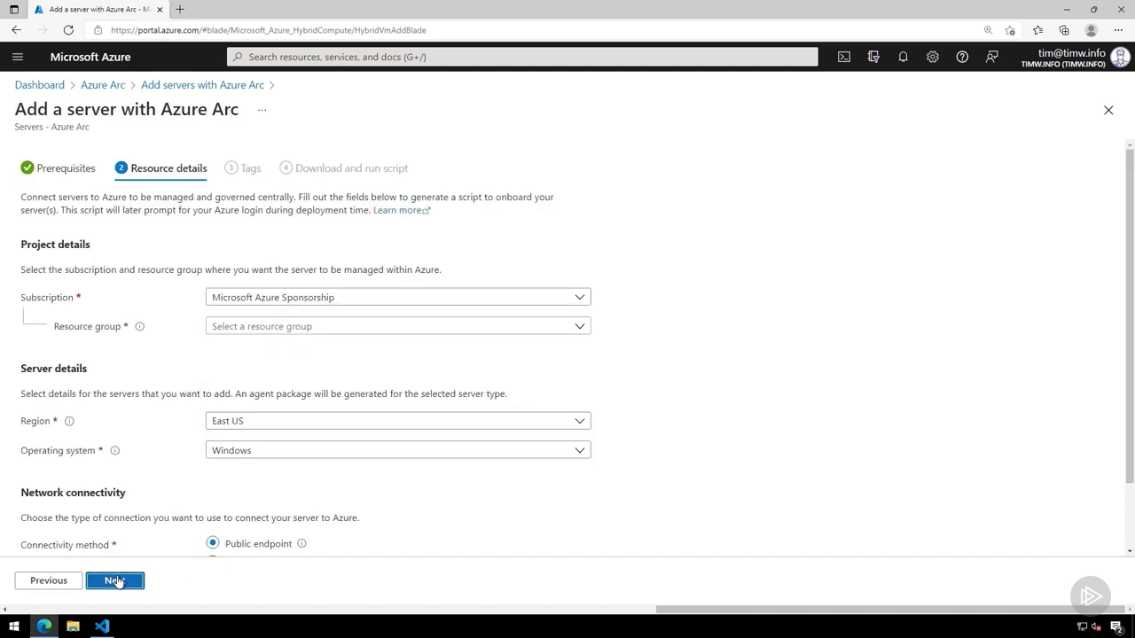
- Assign the server to resource group arc-rg with Windows as operating system, and continue to the tags
{"action": "left_click", "coordinate": [284, 328]}
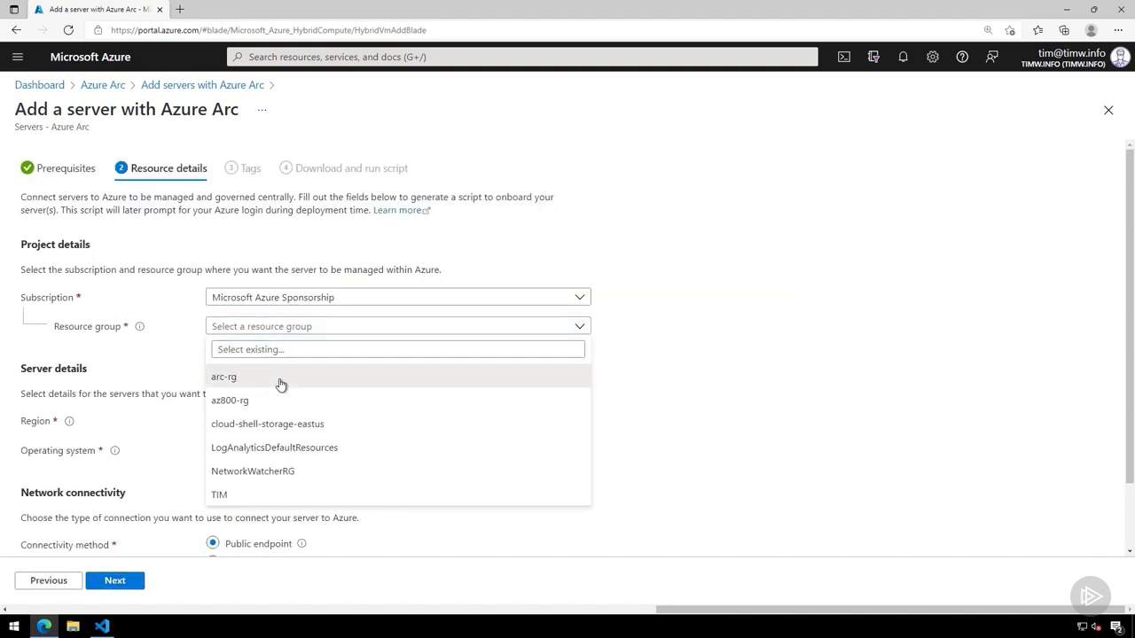
{"action": "left_click", "coordinate": [280, 382]}
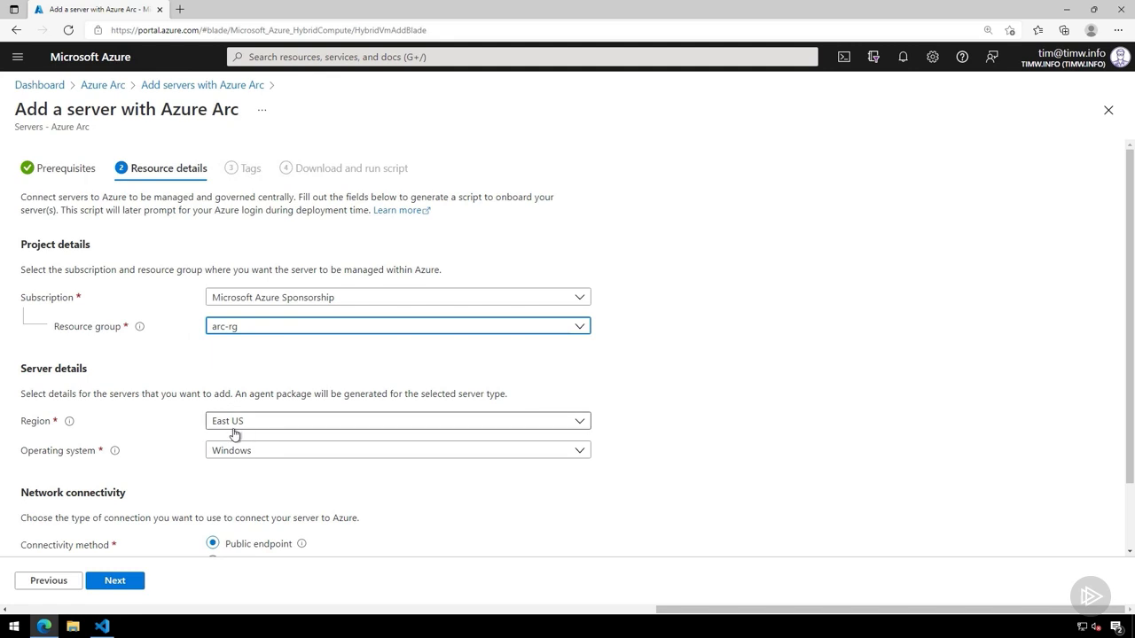
{"action": "left_click", "coordinate": [248, 457]}
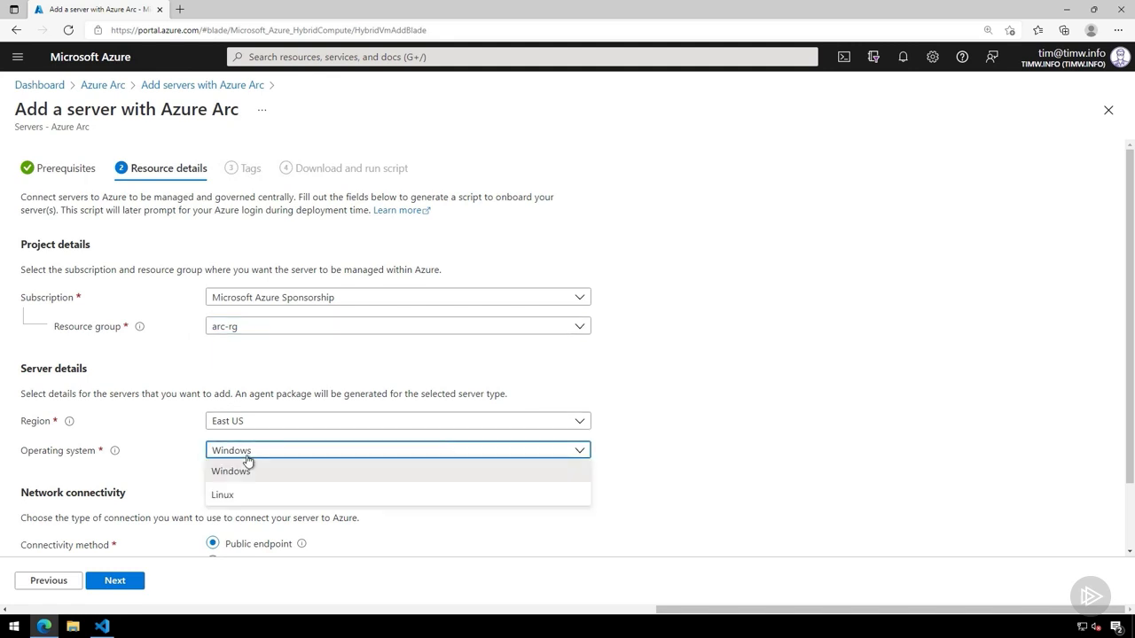
{"action": "left_click", "coordinate": [248, 464]}
{"action": "scroll", "coordinate": [286, 453], "scroll_direction": "down", "scroll_amount": 1}
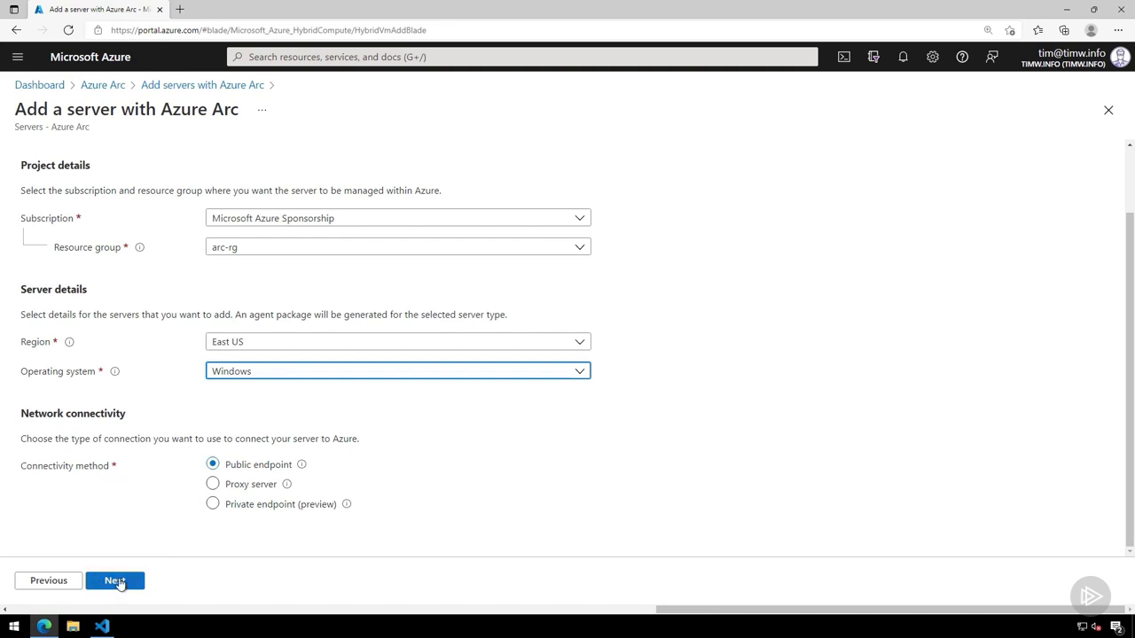
{"action": "left_click", "coordinate": [118, 583]}
- Add a physical location tag named hostname with the value arc2 and continue to the generated script
{"action": "left_click", "coordinate": [135, 427]}
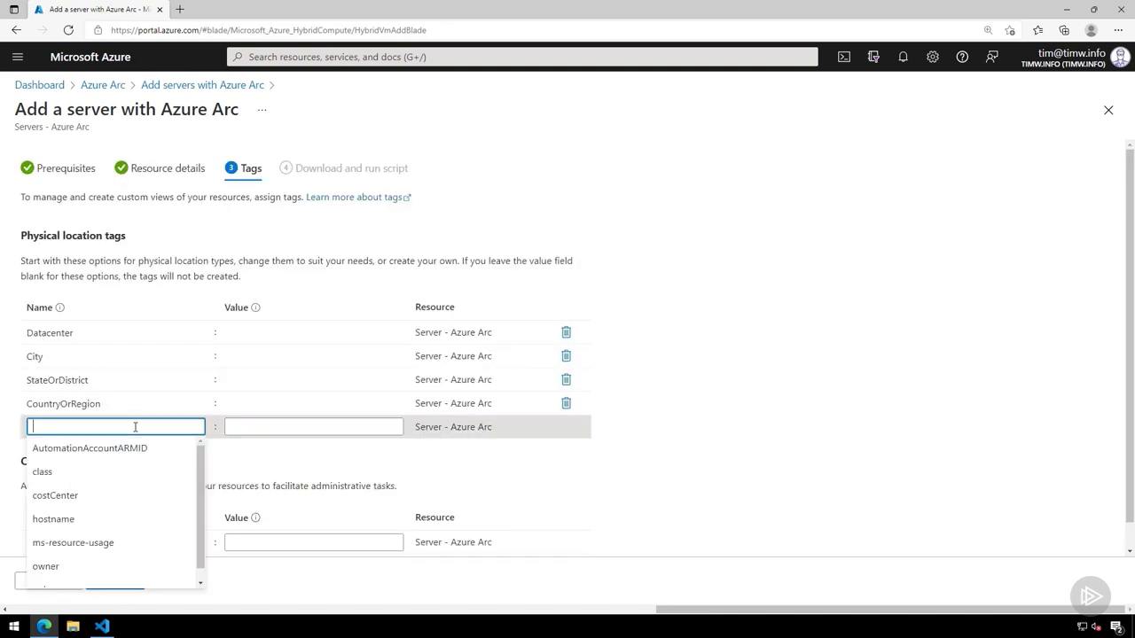
{"action": "type", "text": "host"}
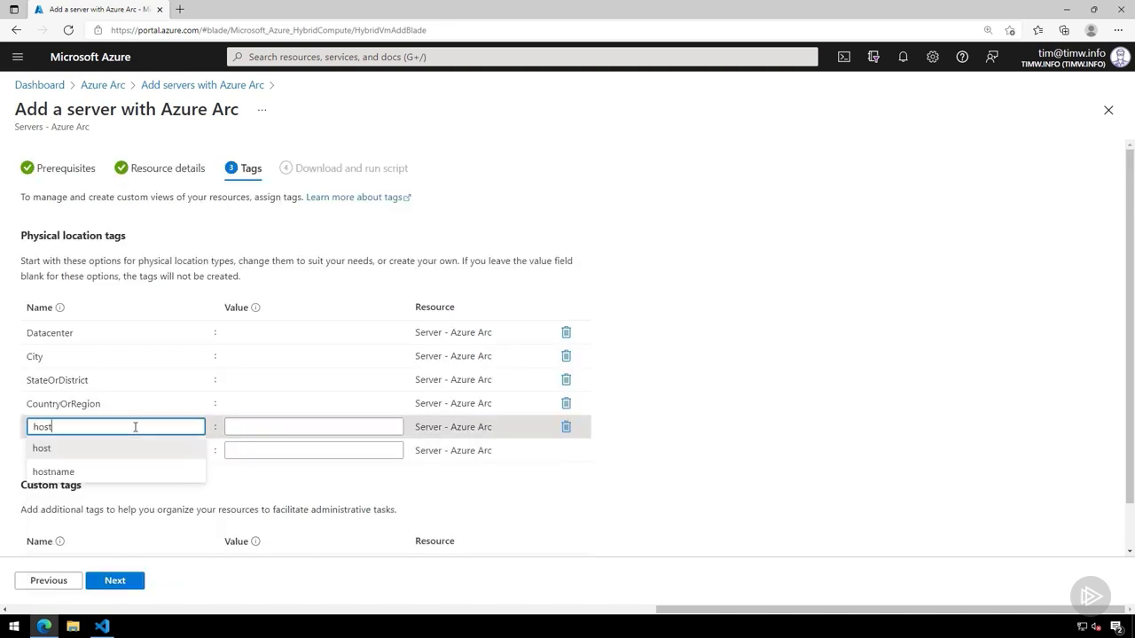
{"action": "type", "text": "name"}
{"action": "left_click", "coordinate": [271, 429]}
{"action": "type", "text": "arc"}
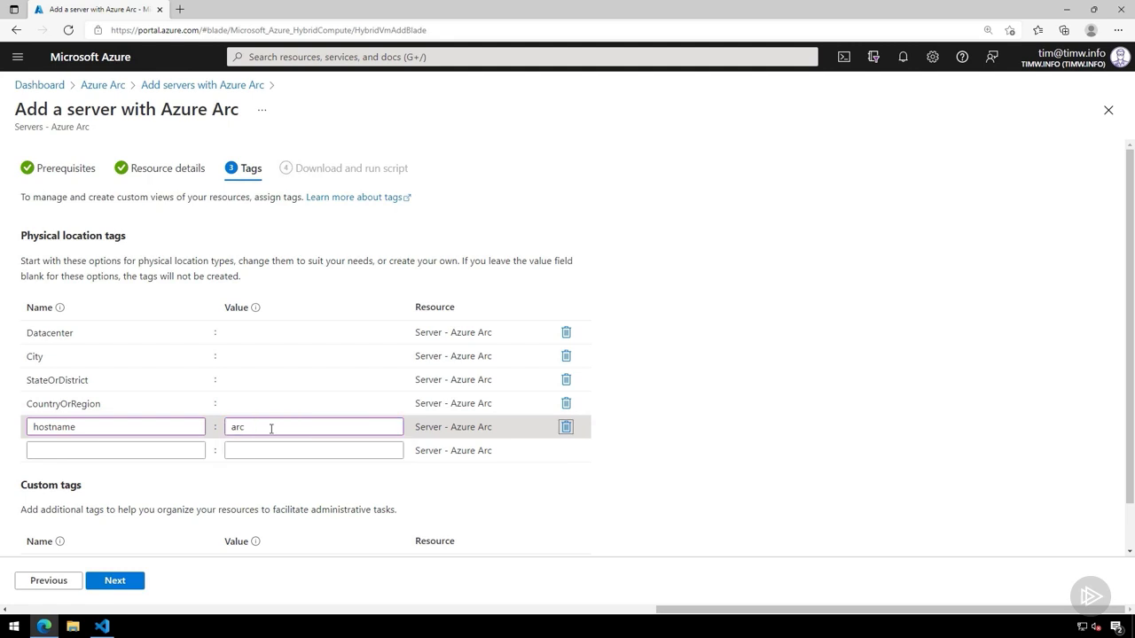
{"action": "type", "text": "2"}
{"action": "scroll", "coordinate": [306, 399], "scroll_direction": "down", "scroll_amount": 1}
{"action": "left_click", "coordinate": [116, 583]}
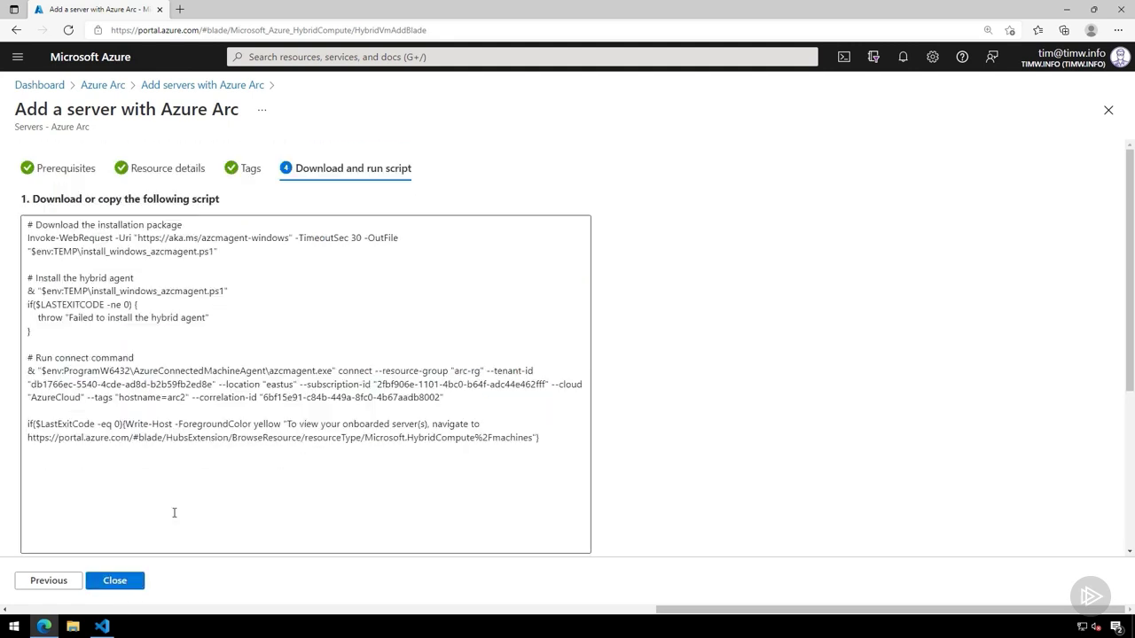
- Copy the whole generated onboarding script and paste it into a new file in Visual Studio Code
{"action": "left_click_drag", "start_coordinate": [242, 489], "coordinate": [37, 217]}
{"action": "right_click", "coordinate": [130, 244]}
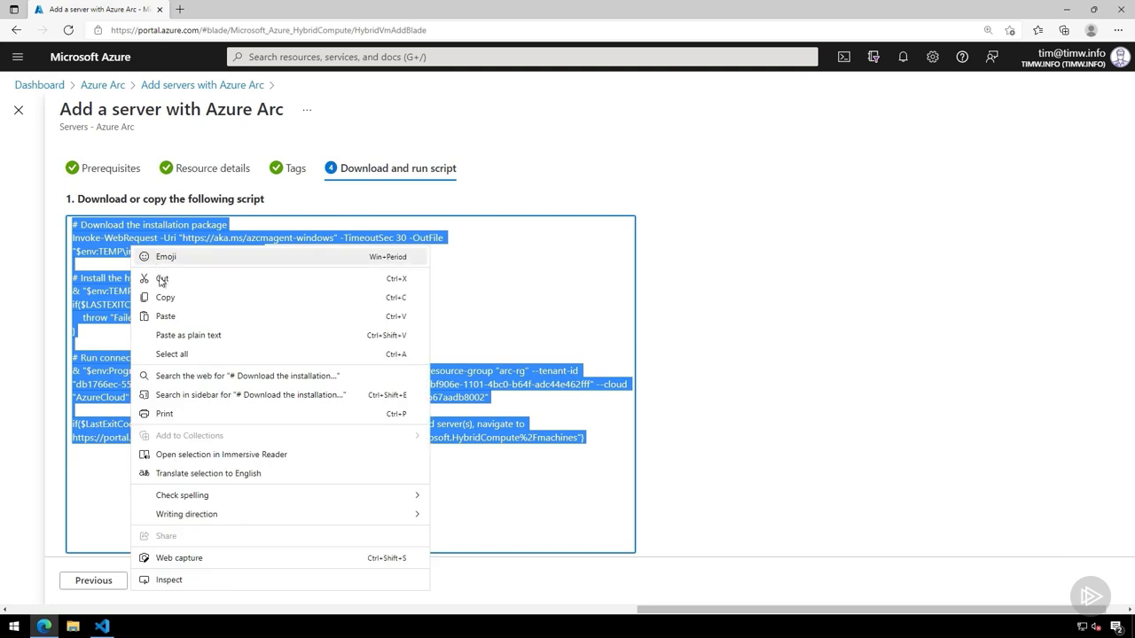
{"action": "left_click", "coordinate": [168, 294]}
{"action": "left_click", "coordinate": [102, 627]}
{"action": "left_click", "coordinate": [292, 129]}
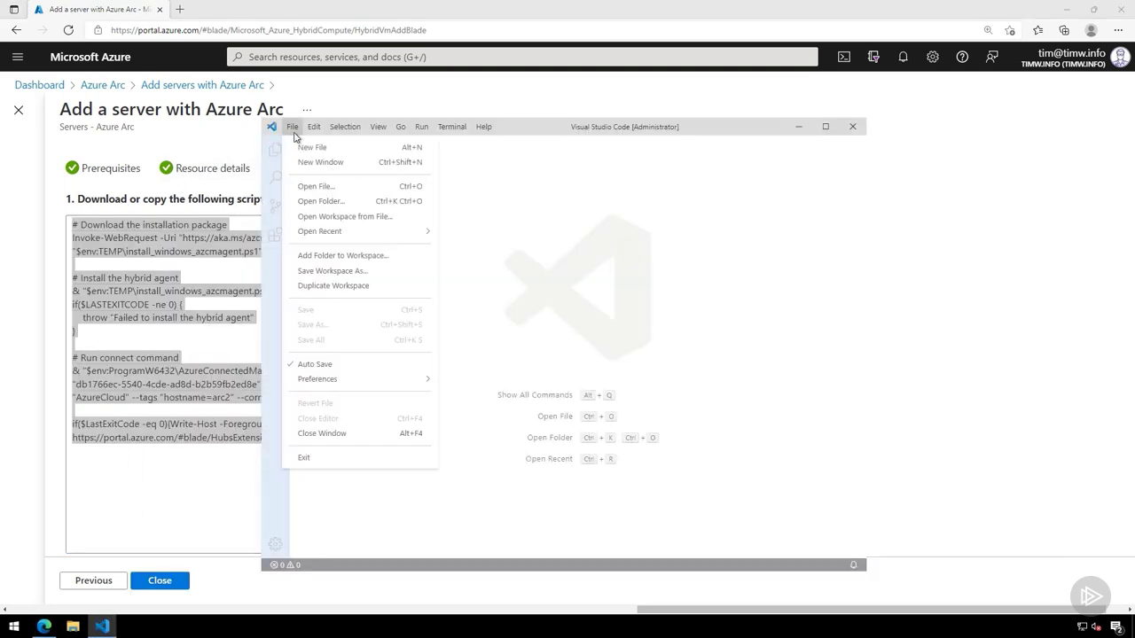
{"action": "left_click", "coordinate": [305, 147]}
{"action": "key", "text": "ctrl+v"}
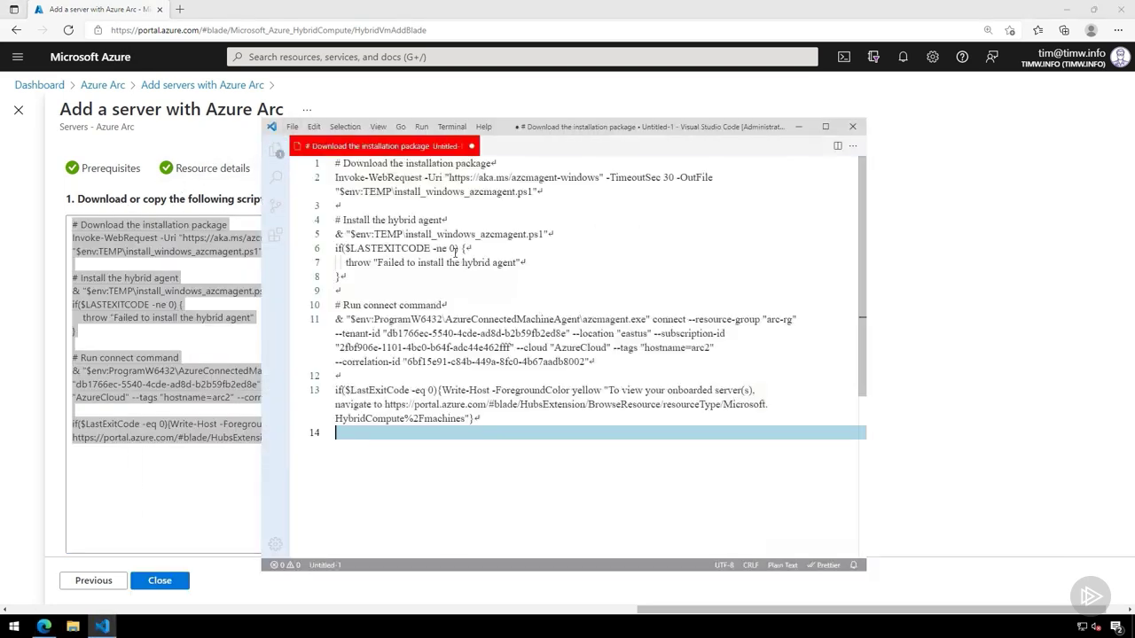
- Save the script file on the Desktop as arc-onboarding.ps1
{"action": "left_click", "coordinate": [292, 127]}
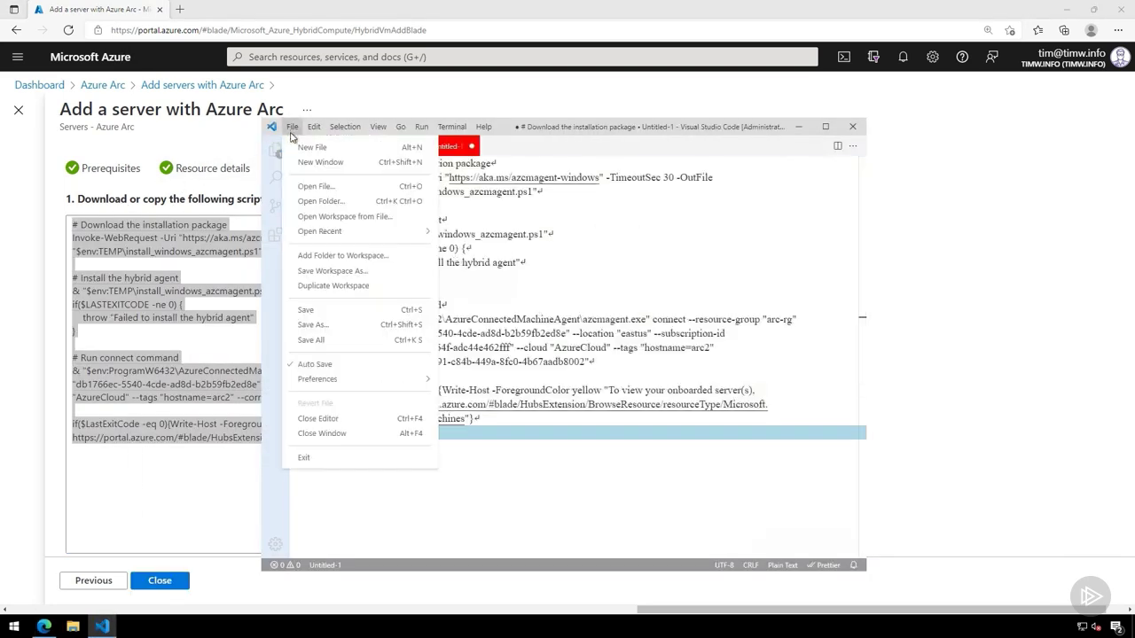
{"action": "left_click", "coordinate": [321, 324]}
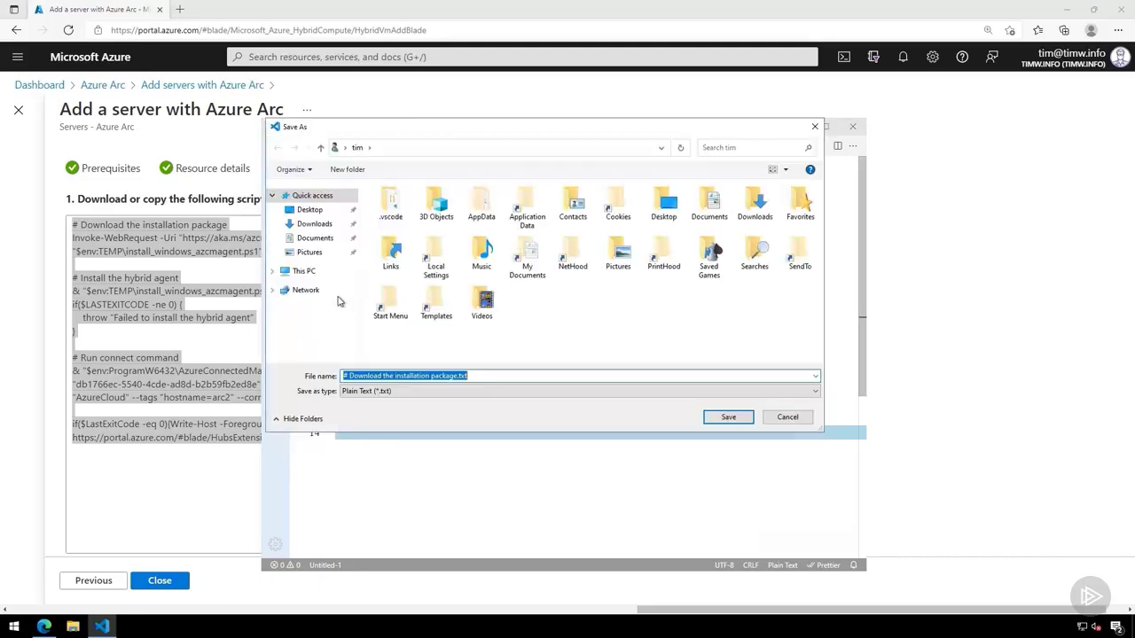
{"action": "triple_click", "coordinate": [487, 377]}
{"action": "type", "text": "arc-onboarding.ps1"}
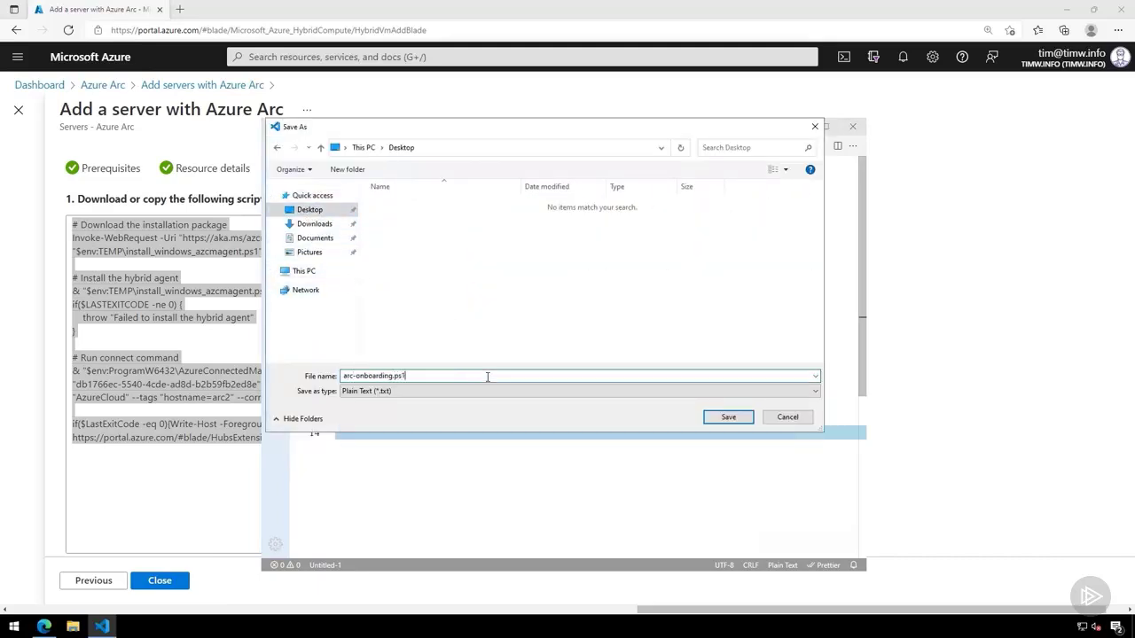
{"action": "key", "text": "Return"}
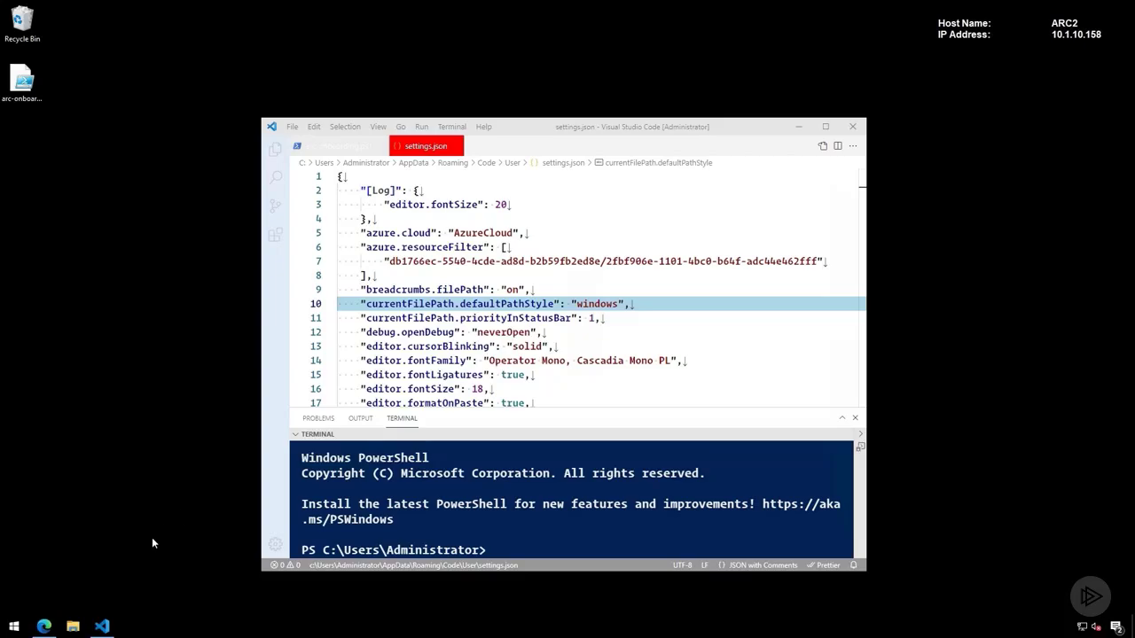
- Return to the Azure portal in the browser and start the script generation for multiple servers, proceeding past the prerequisites
{"action": "left_click", "coordinate": [48, 630]}
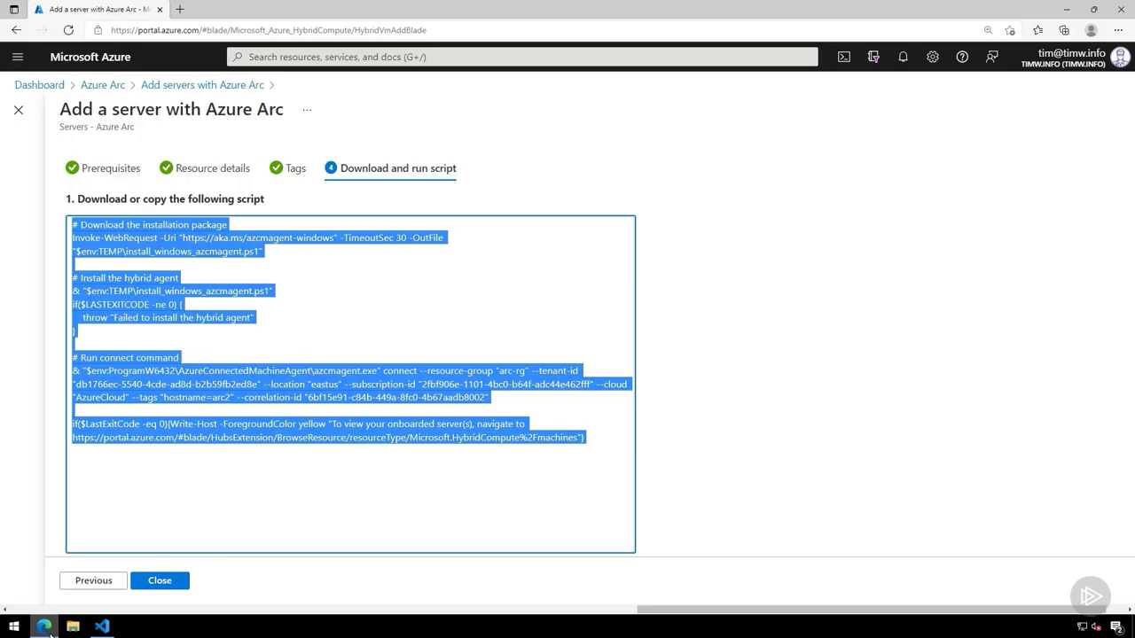
{"action": "left_click", "coordinate": [676, 424]}
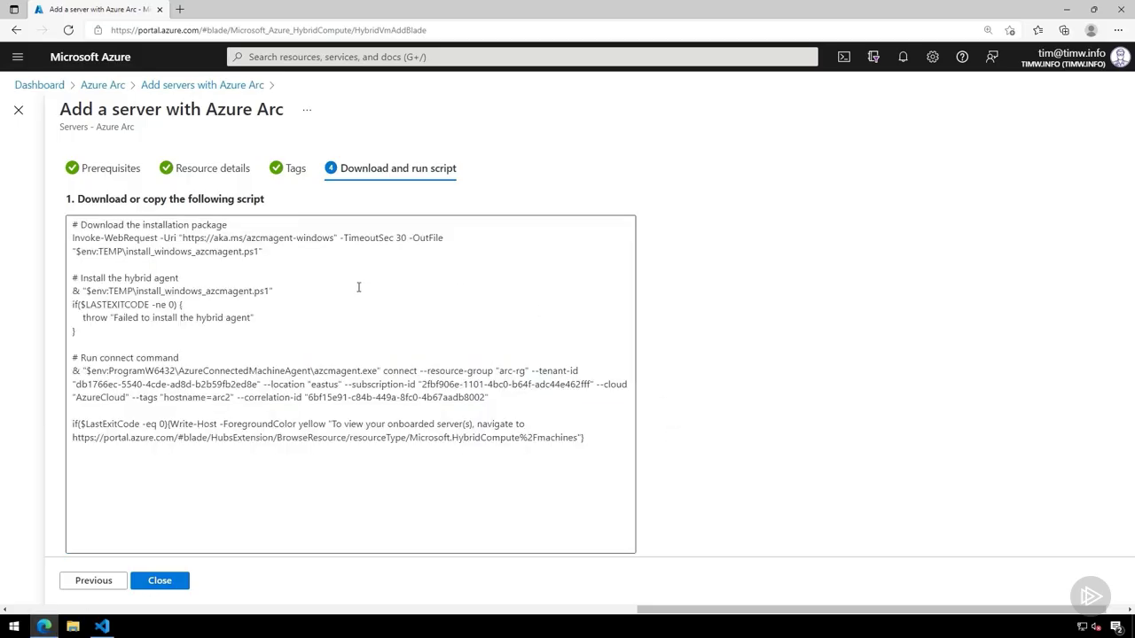
{"action": "left_click", "coordinate": [201, 86]}
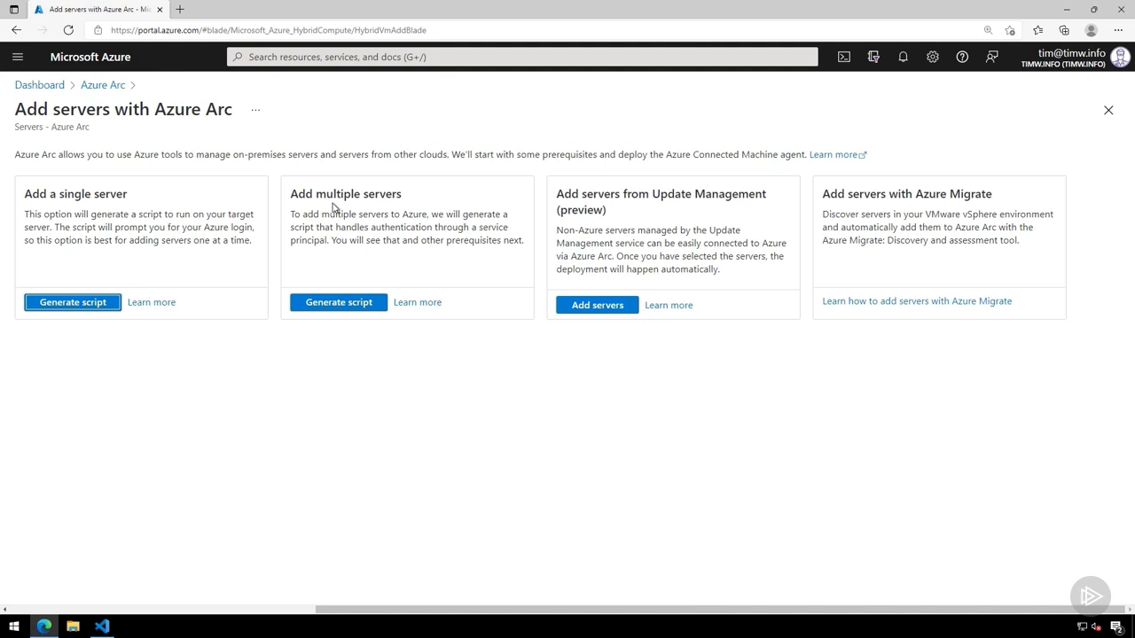
{"action": "left_click", "coordinate": [359, 306]}
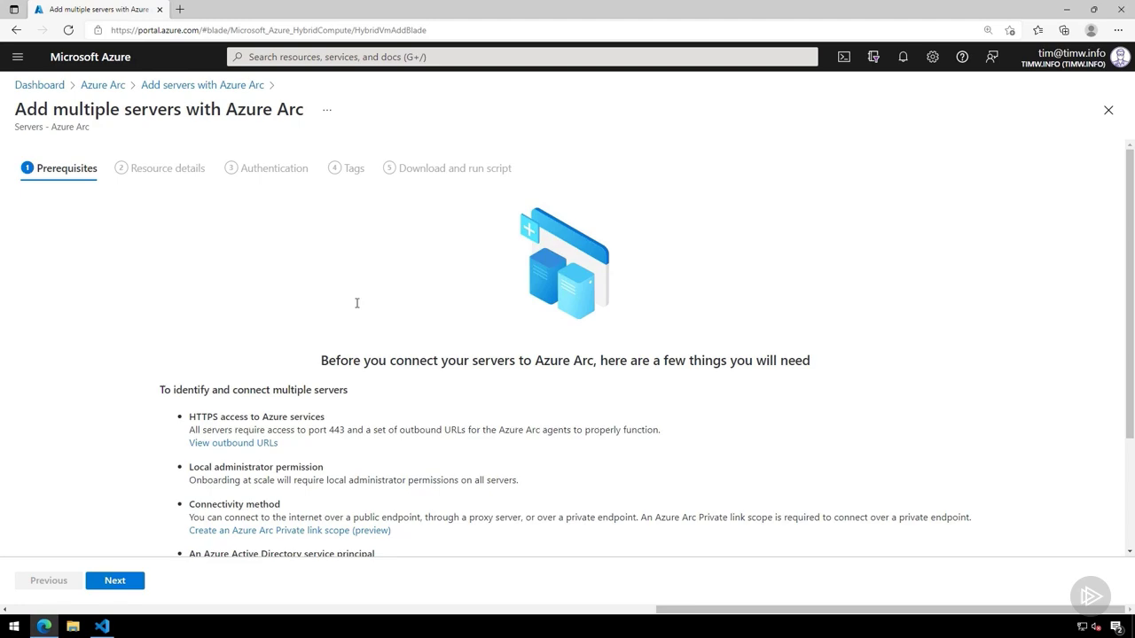
{"action": "scroll", "coordinate": [397, 534], "scroll_direction": "down", "scroll_amount": 3}
{"action": "key", "text": "Return"}
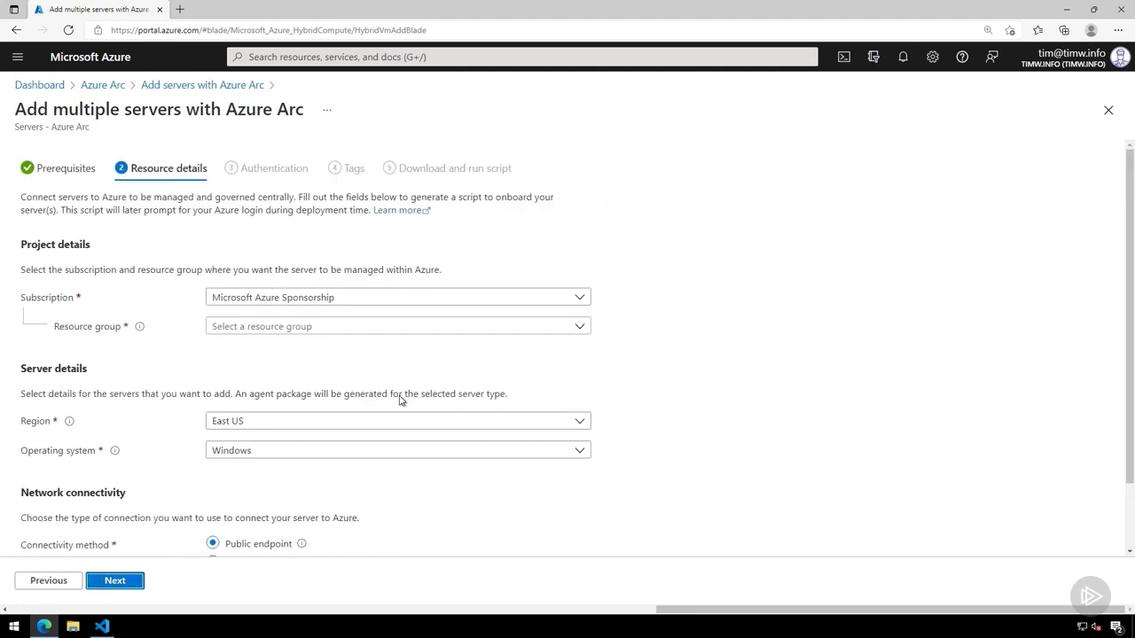
- Choose resource group arc-rg for the multiple servers, continue to authentication, and highlight the Azure Connected Machine Onboarding role in the description
{"action": "left_click", "coordinate": [343, 329]}
{"action": "left_click", "coordinate": [331, 381]}
{"action": "left_click", "coordinate": [118, 584]}
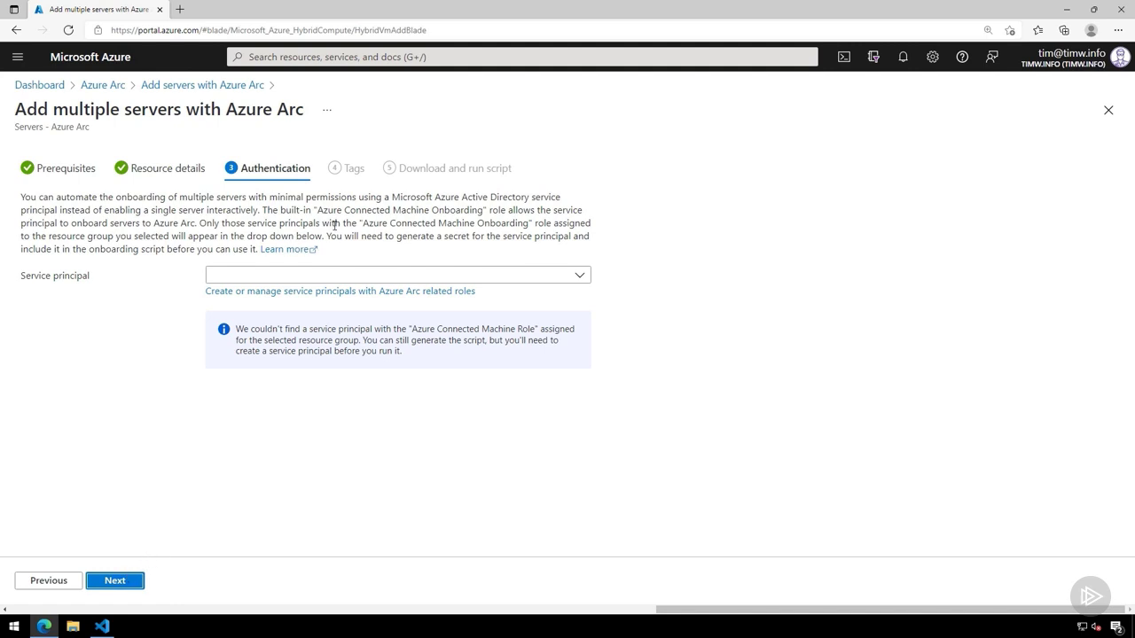
{"action": "left_click_drag", "start_coordinate": [314, 210], "coordinate": [488, 211]}
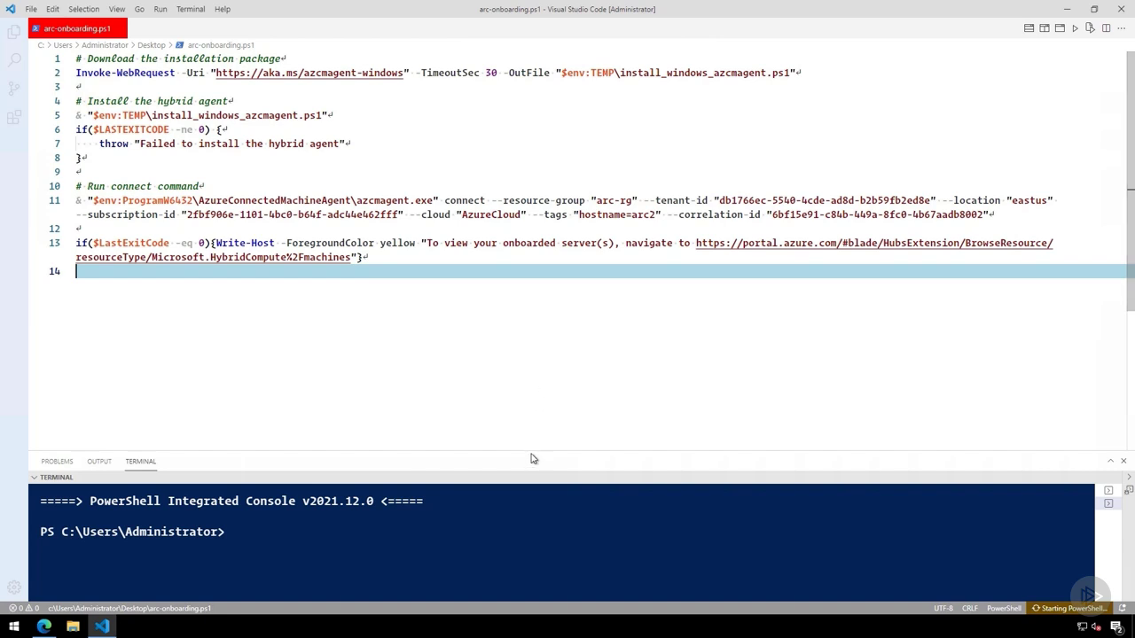
- Enlarge the terminal area in Visual Studio Code and run the active file arc-onboarding.ps1
{"action": "left_click_drag", "start_coordinate": [531, 458], "coordinate": [531, 332]}
{"action": "left_click", "coordinate": [191, 9]}
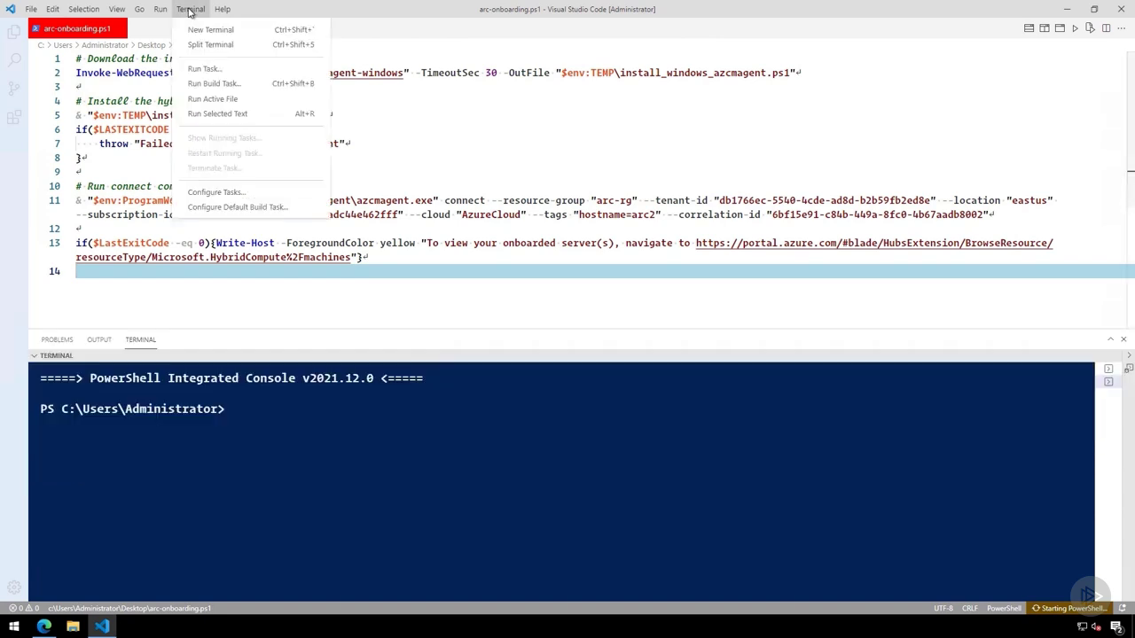
{"action": "left_click", "coordinate": [211, 103]}
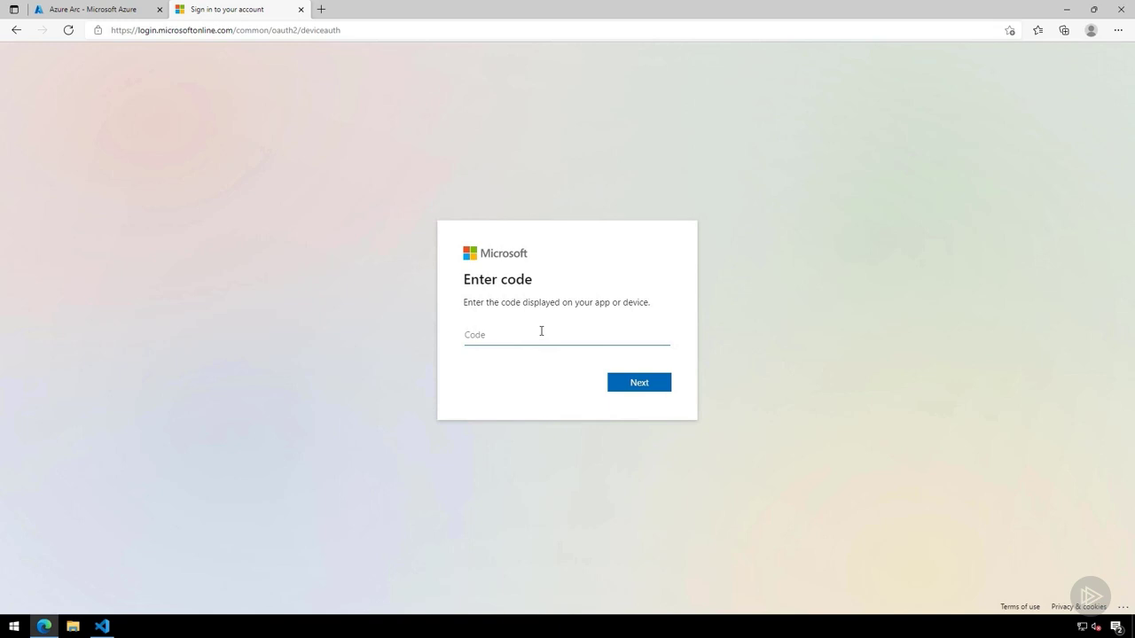
- Paste the device verification code into the Microsoft sign-in page's code field and submit it
{"action": "key", "text": "ctrl+v"}
{"action": "left_click", "coordinate": [648, 386]}
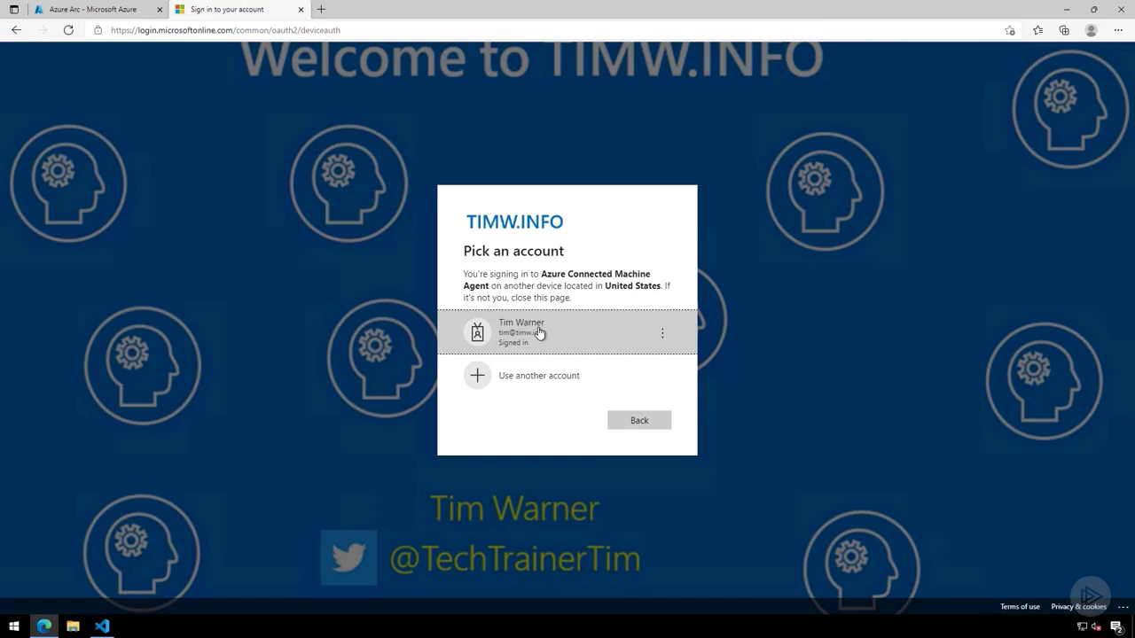
- Approve the Azure Connected Machine Agent sign-in with the already signed-in account and close the sign-in page
{"action": "left_click", "coordinate": [540, 331]}
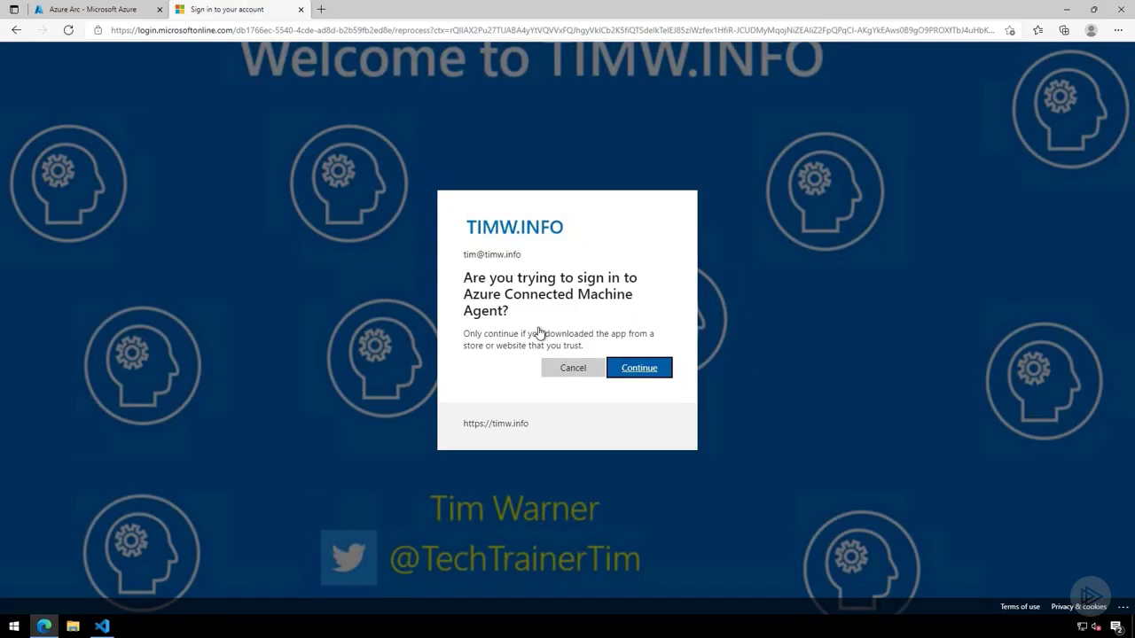
{"action": "left_click", "coordinate": [636, 371]}
{"action": "left_click", "coordinate": [300, 9]}
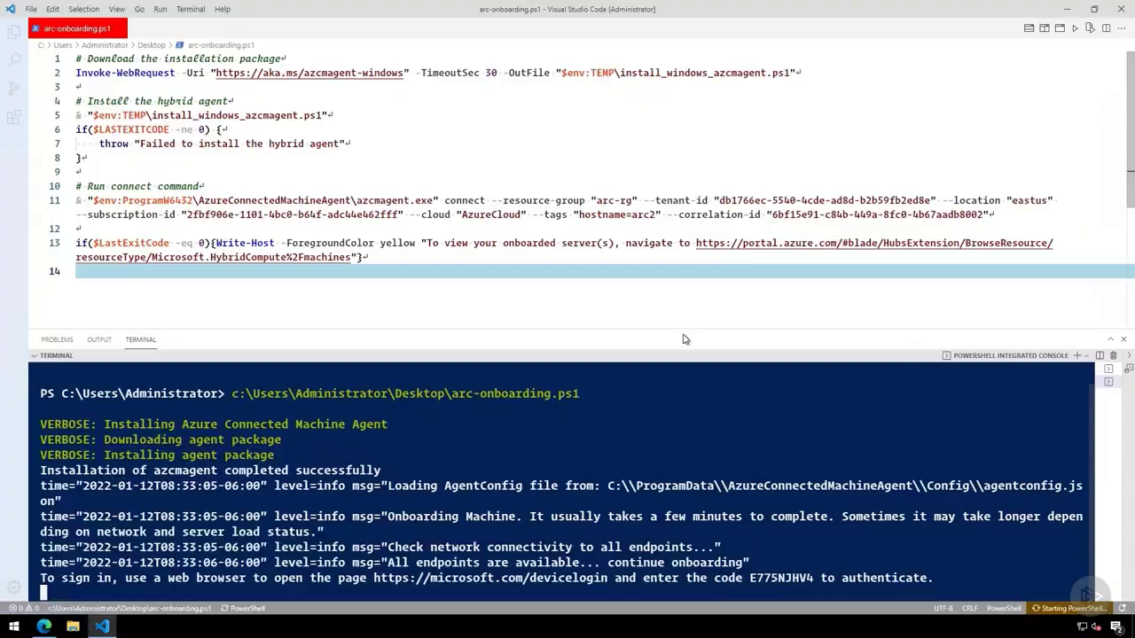
- Enlarge the terminal area and highlight the resource group, tenant ID, location and subscription ID values in the script's connect command
{"action": "left_click_drag", "start_coordinate": [683, 331], "coordinate": [683, 294]}
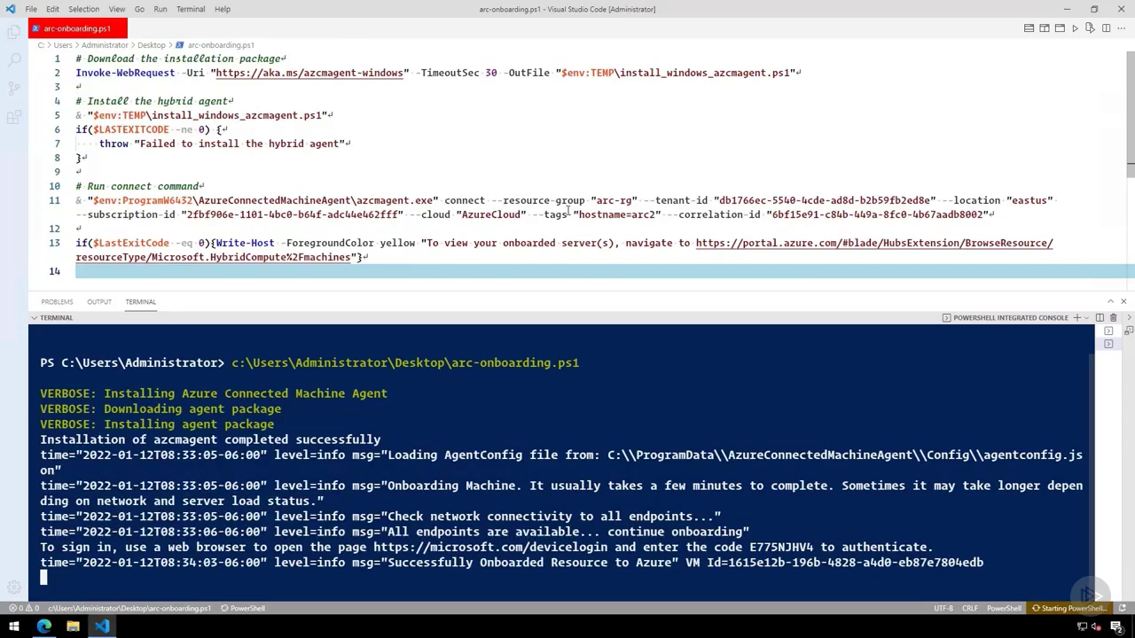
{"action": "left_click_drag", "start_coordinate": [631, 200], "coordinate": [590, 201]}
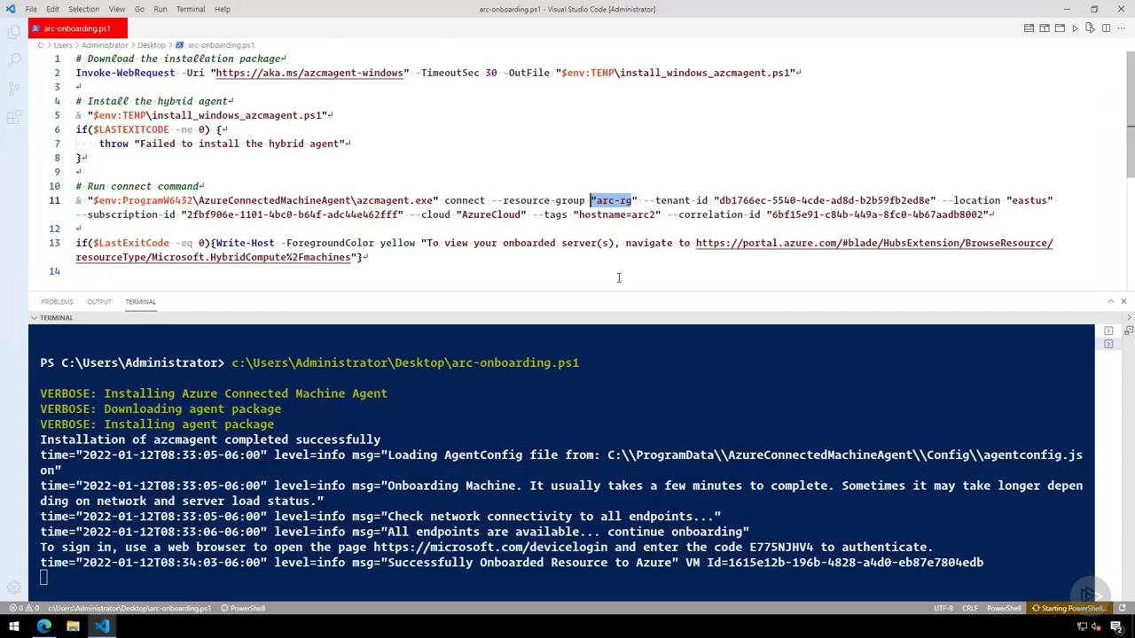
{"action": "double_click", "coordinate": [771, 201]}
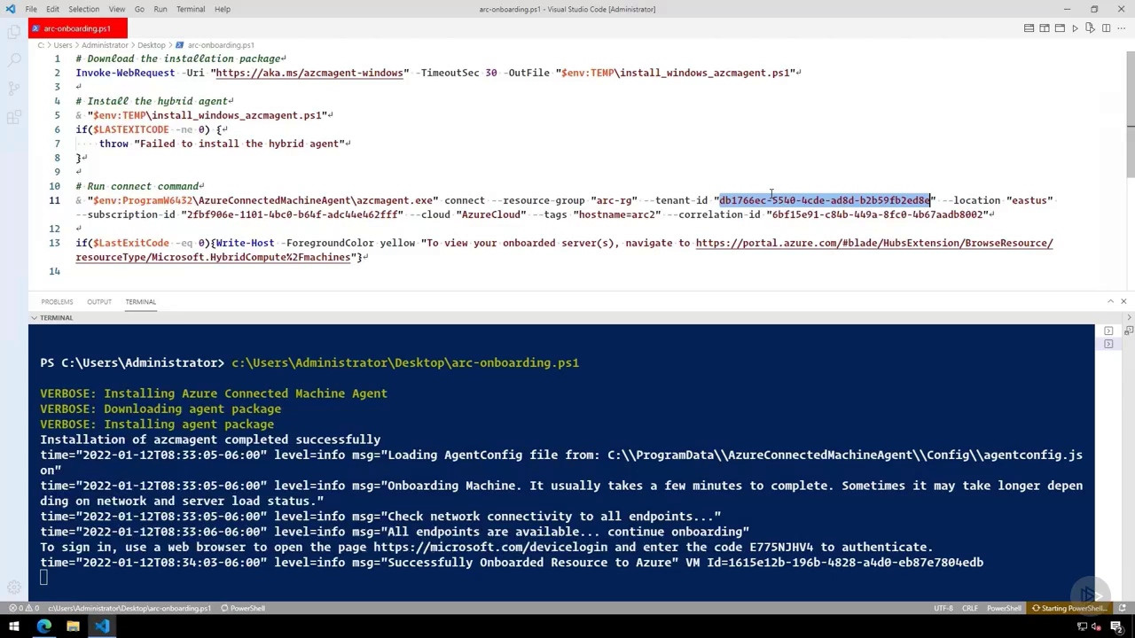
{"action": "double_click", "coordinate": [1028, 200]}
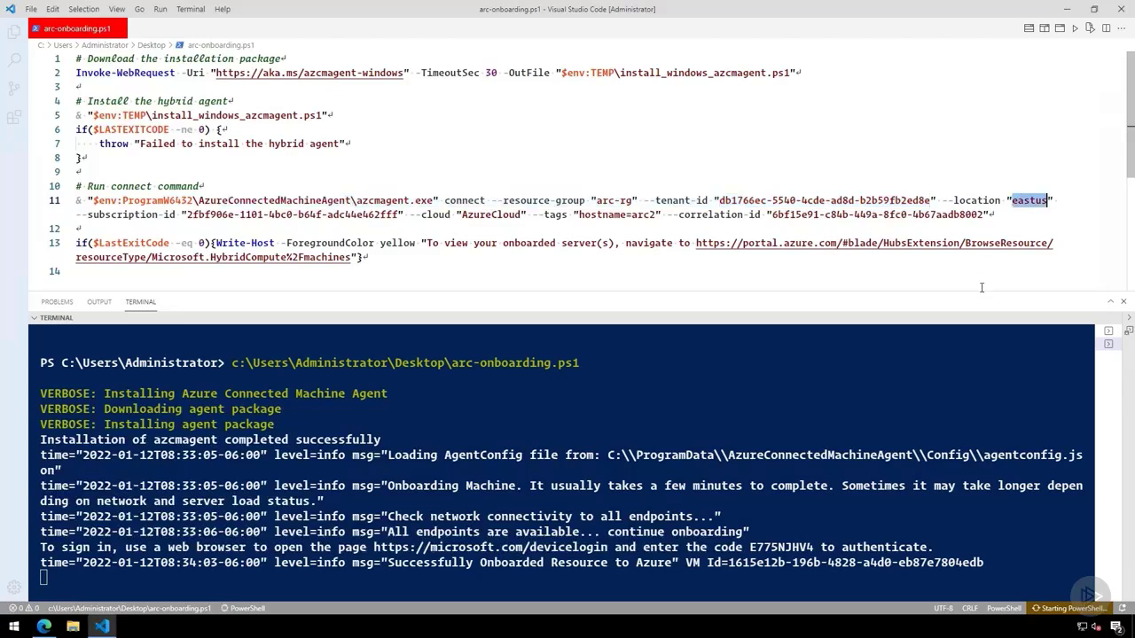
{"action": "double_click", "coordinate": [341, 214]}
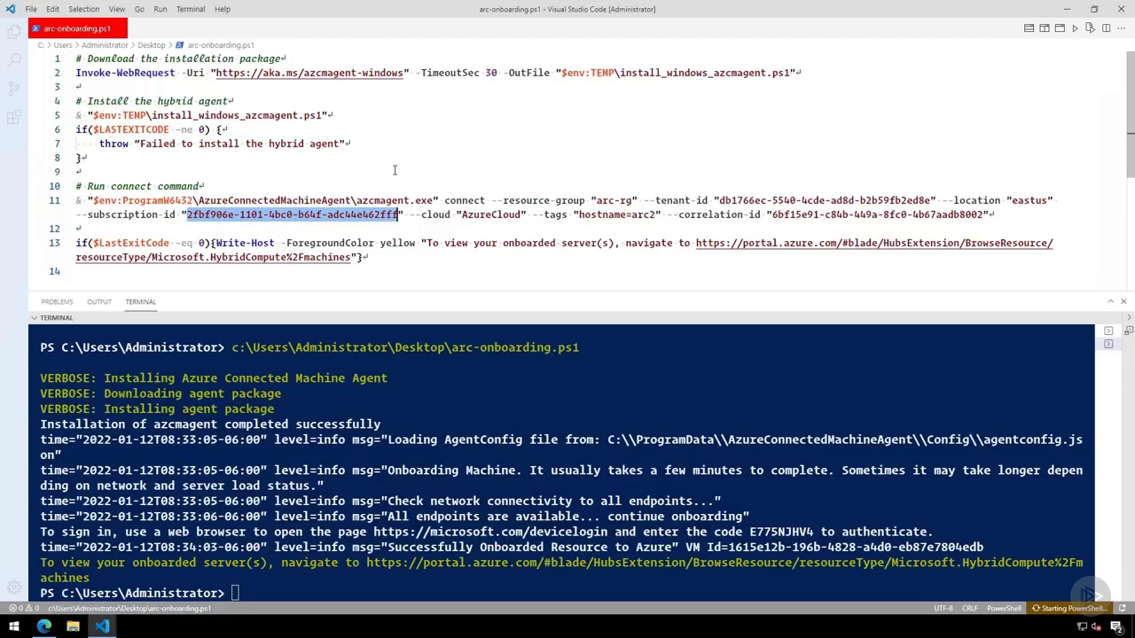
- Minimize Visual Studio Code, switch to the Azure portal in the browser and reload the Azure Arc servers list
{"action": "left_click", "coordinate": [1069, 12]}
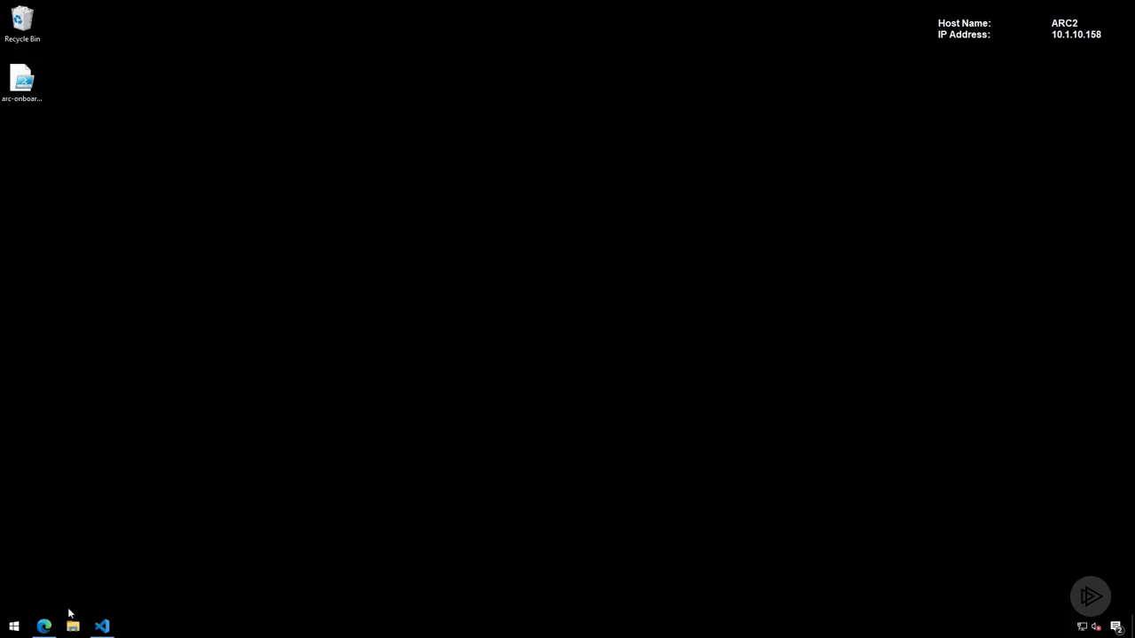
{"action": "left_click", "coordinate": [45, 626]}
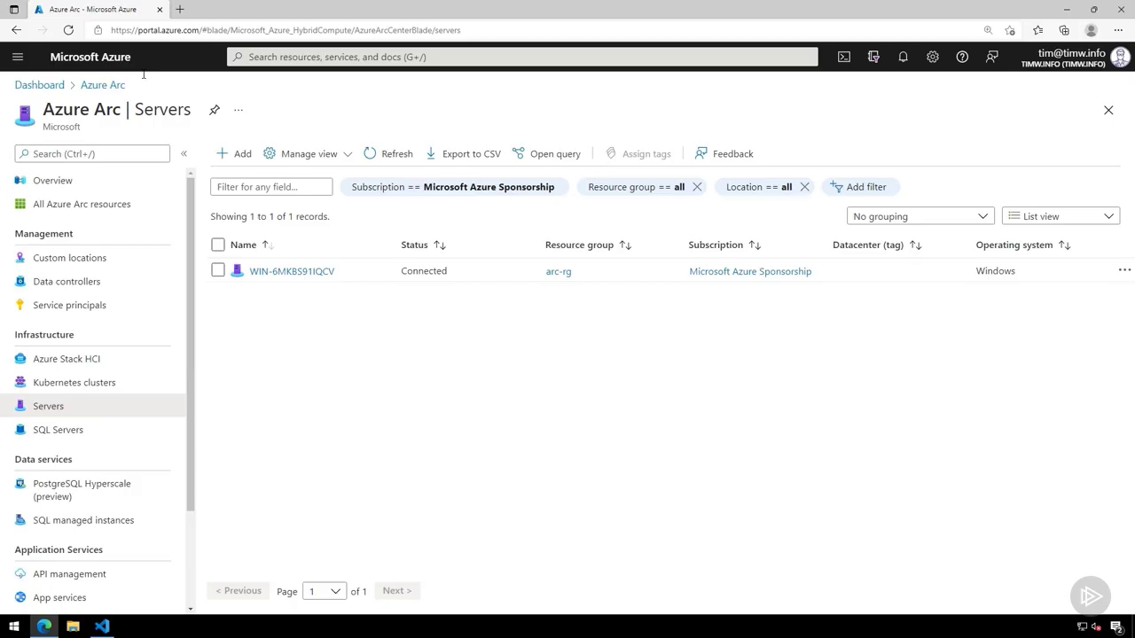
{"action": "left_click", "coordinate": [68, 30]}
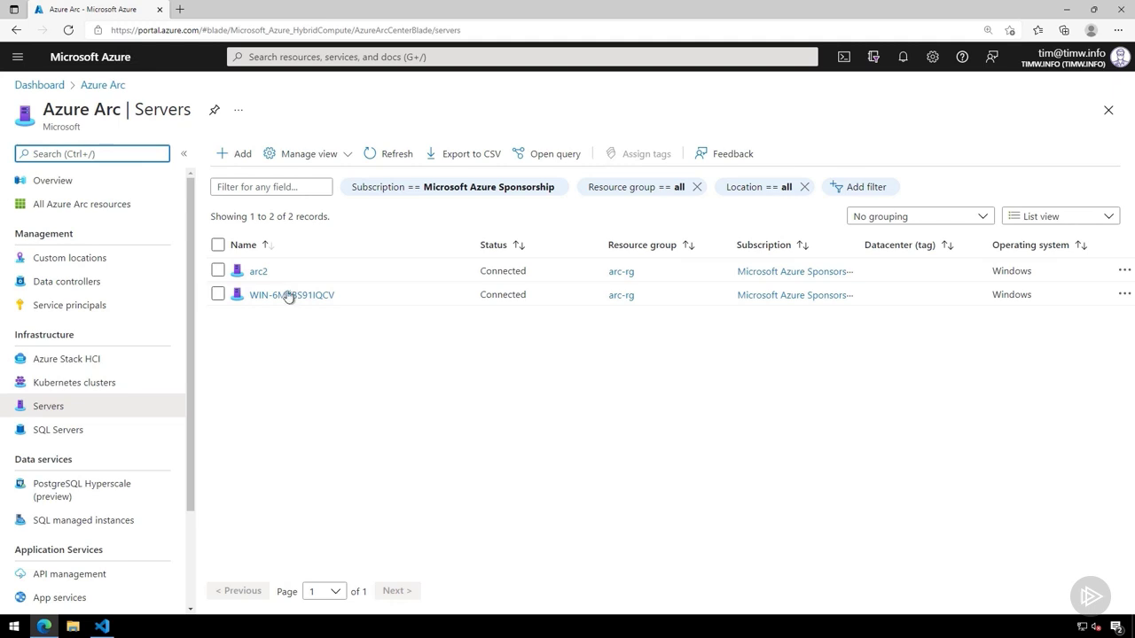
- Open the arc2 server from the list, expand its page to full width and view its tags
{"action": "left_click", "coordinate": [256, 271]}
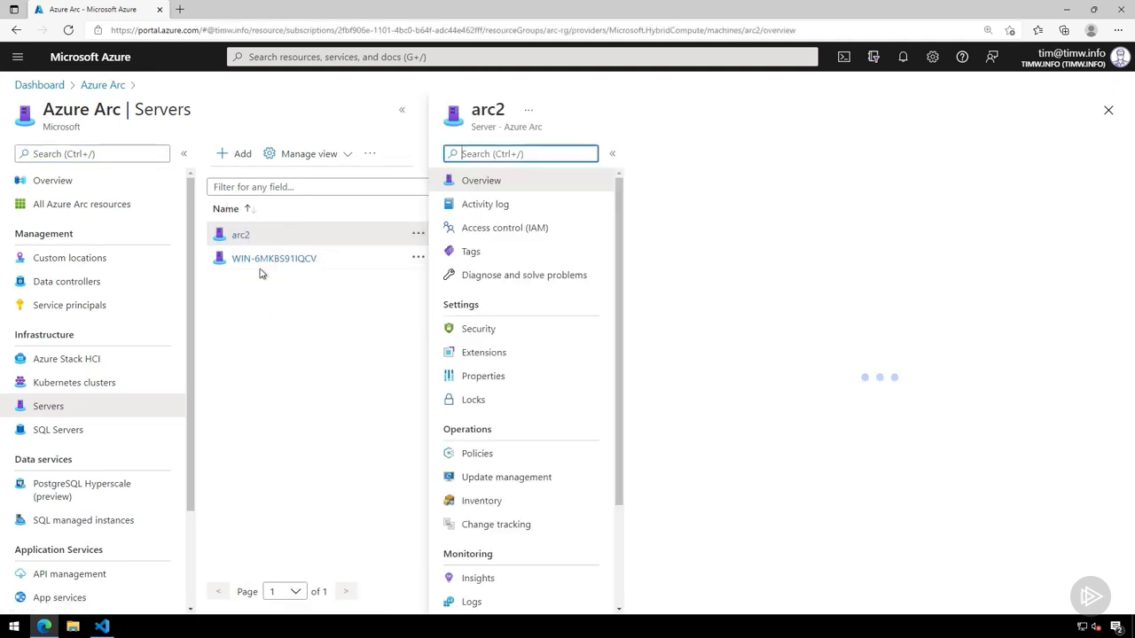
{"action": "left_click", "coordinate": [401, 110]}
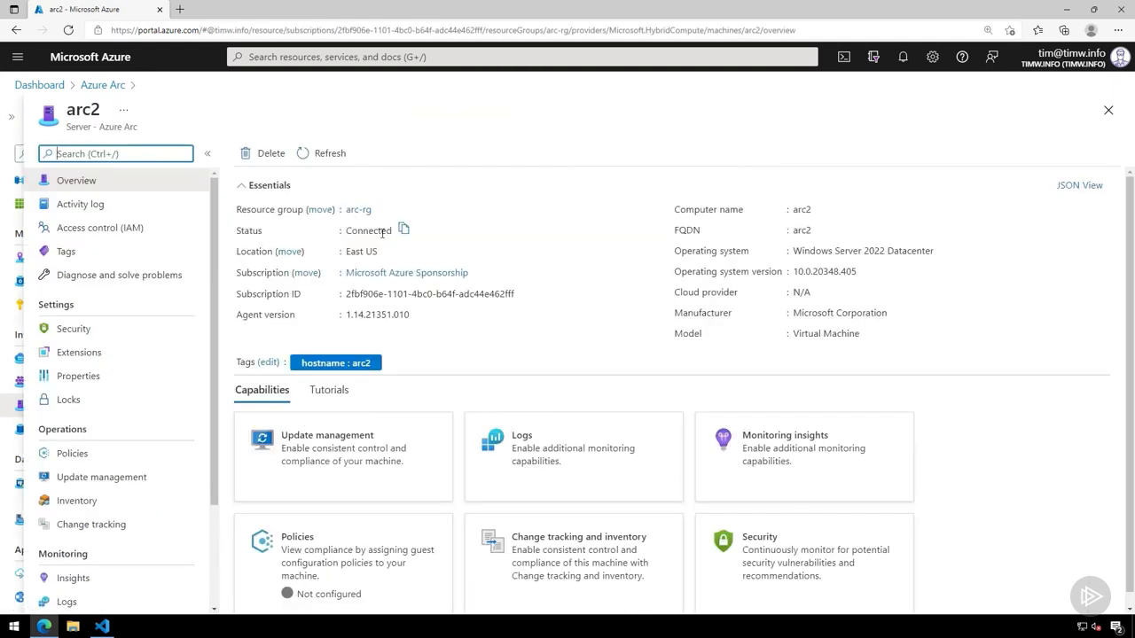
{"action": "left_click", "coordinate": [133, 255]}
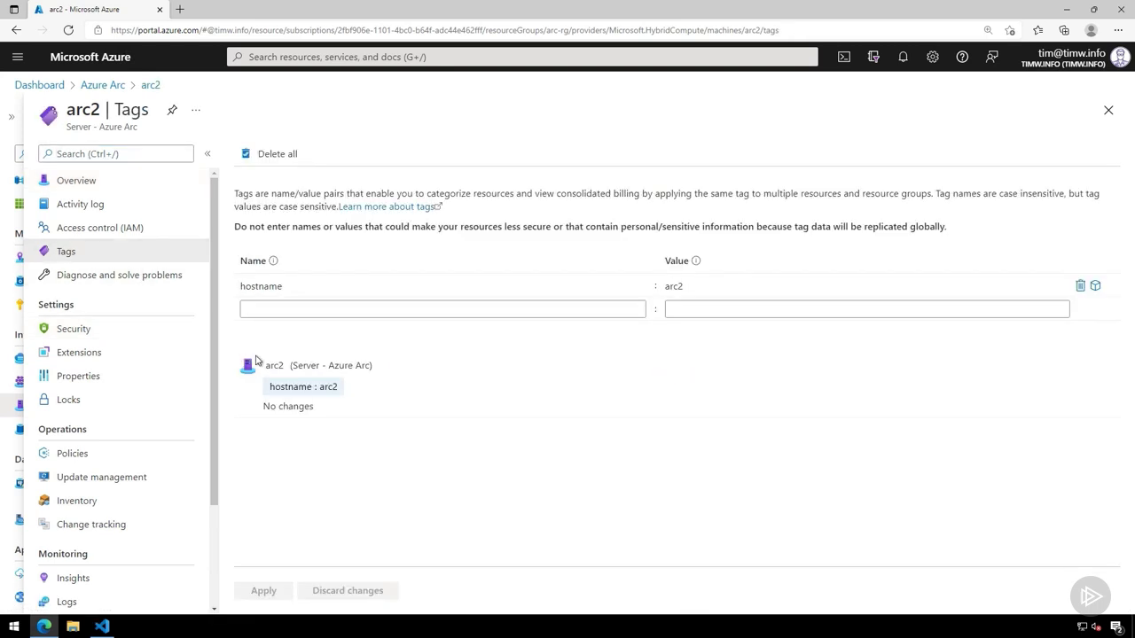